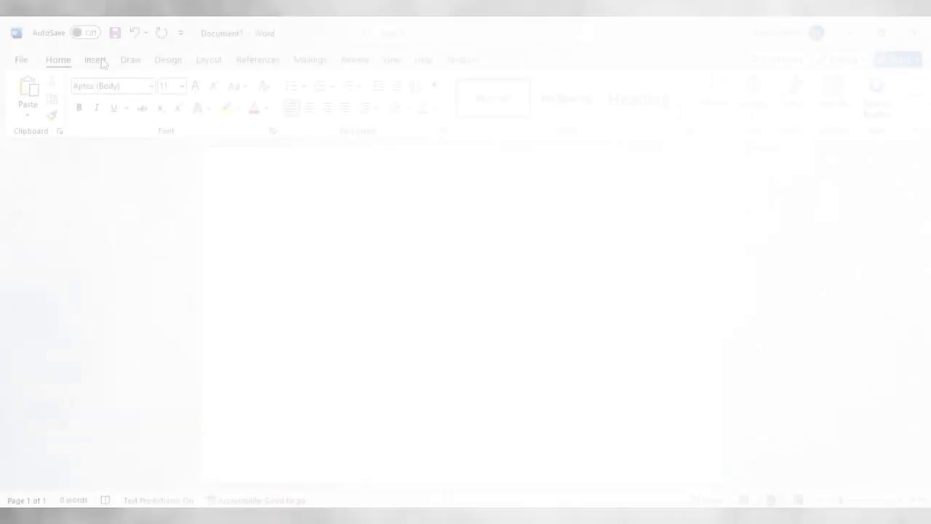
# - Draw a right triangle in the bottom-left corner, remove its outline and widen it along the page bottom
pyautogui.click(95, 59)
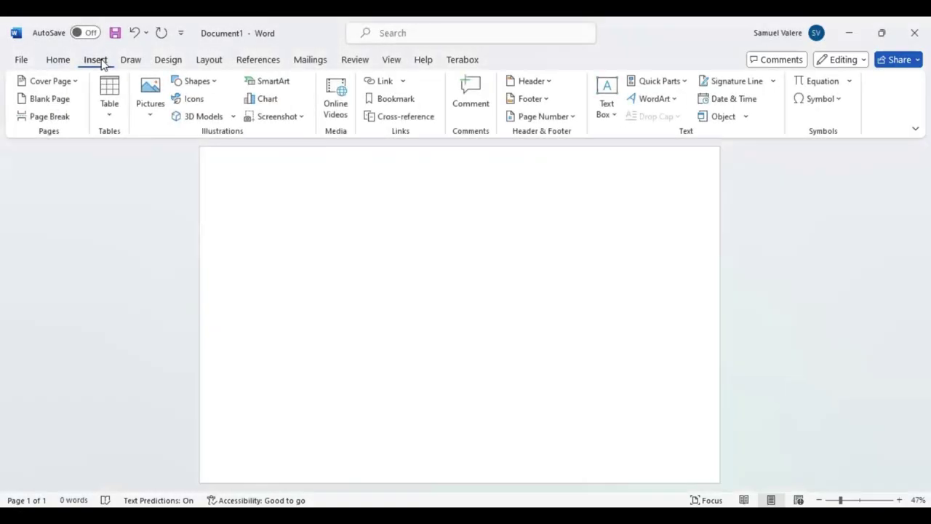
pyautogui.click(218, 86)
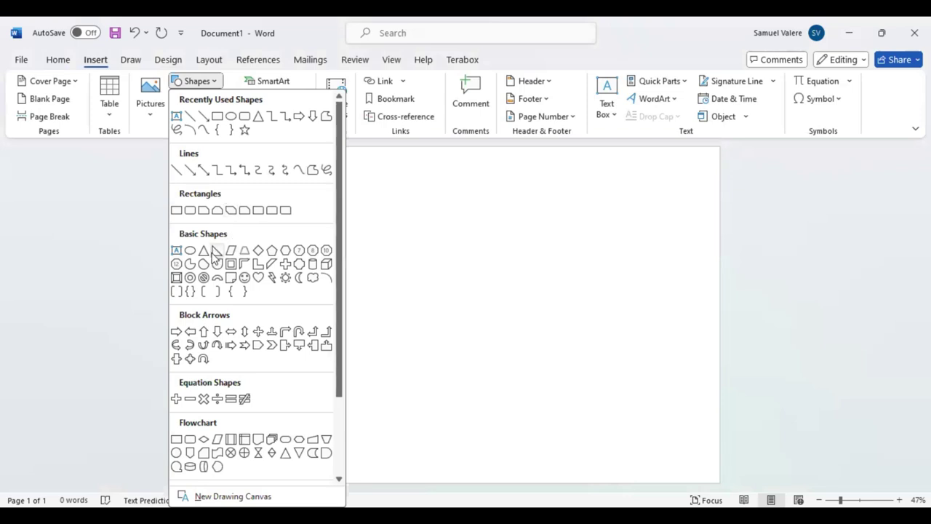
pyautogui.click(217, 253)
pyautogui.moveTo(226, 413); pyautogui.dragTo(434, 470)
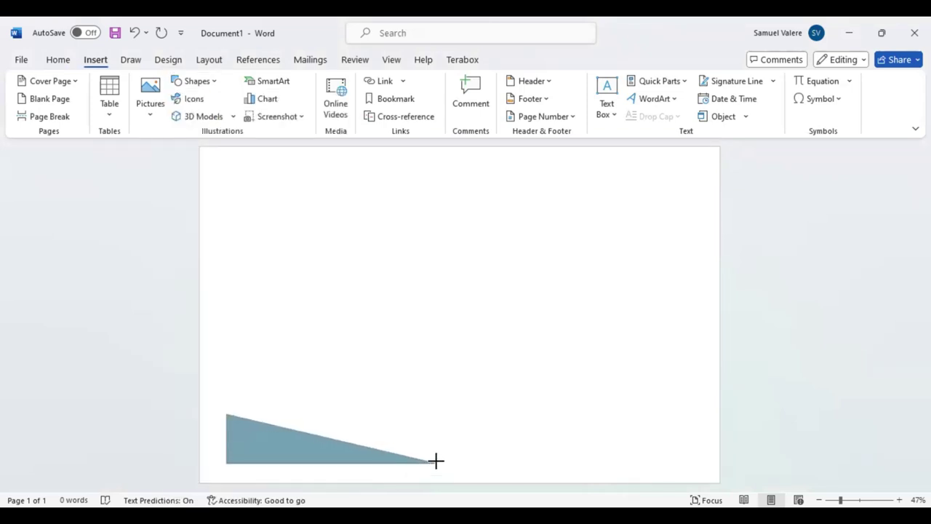
pyautogui.moveTo(238, 459); pyautogui.dragTo(227, 475)
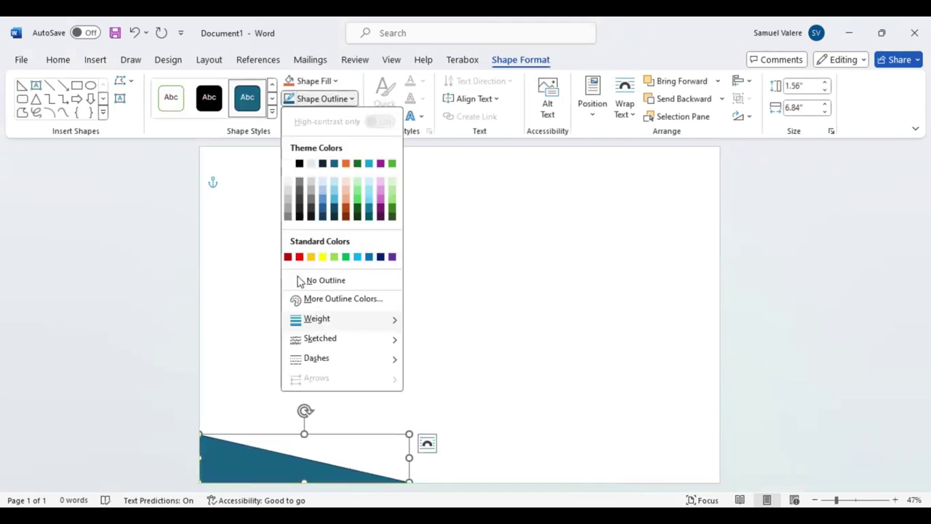
pyautogui.click(304, 436)
pyautogui.moveTo(305, 437); pyautogui.dragTo(359, 440)
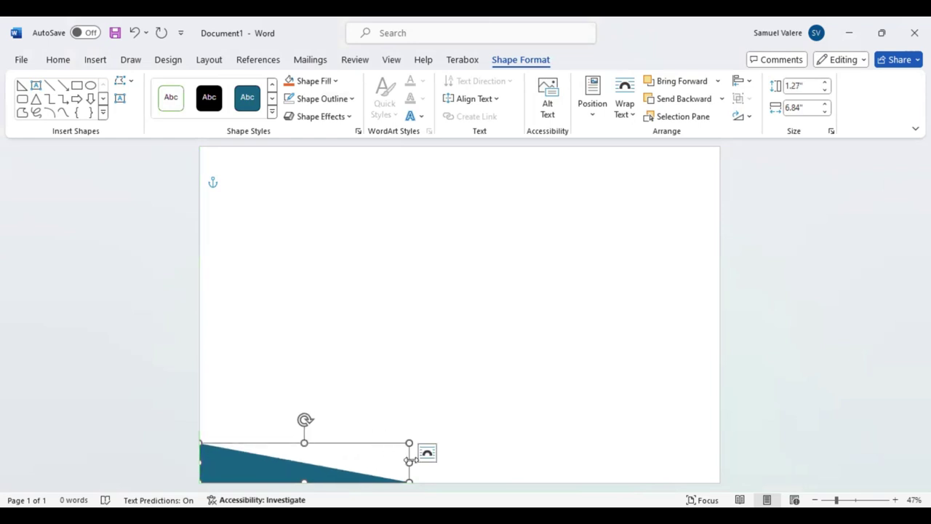
pyautogui.moveTo(409, 462); pyautogui.dragTo(453, 463)
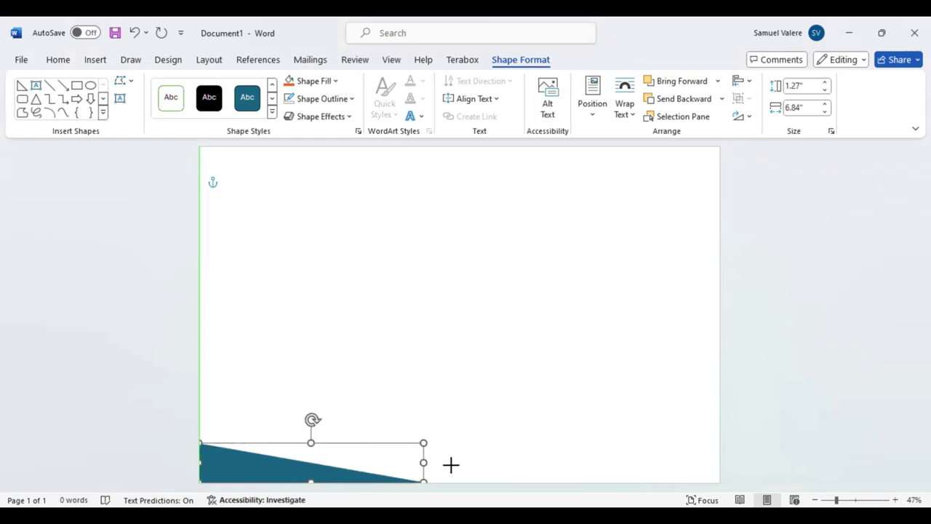
# - Curve the triangle's slanted edge downward with Edit Points
pyautogui.rightClick(254, 465)
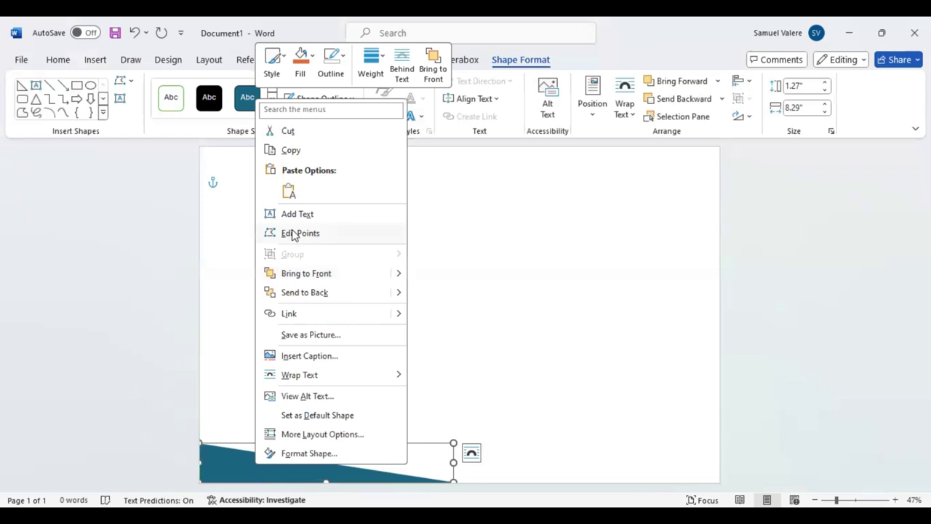
pyautogui.click(290, 234)
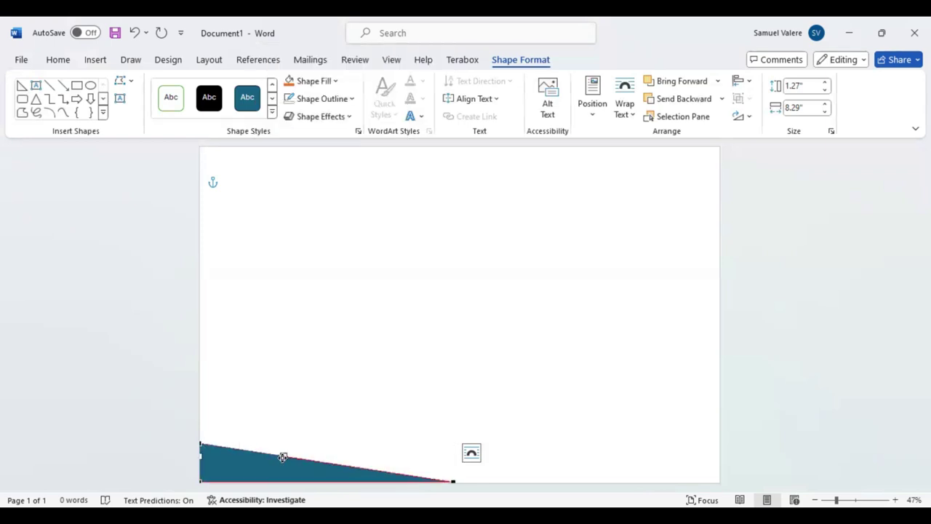
pyautogui.moveTo(284, 459); pyautogui.dragTo(284, 473)
pyautogui.moveTo(452, 481); pyautogui.dragTo(369, 476)
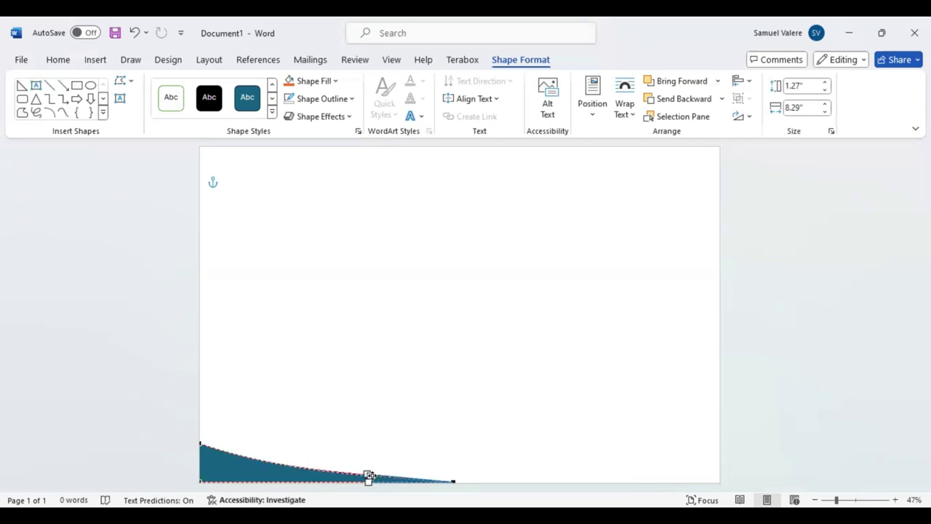
pyautogui.click(297, 405)
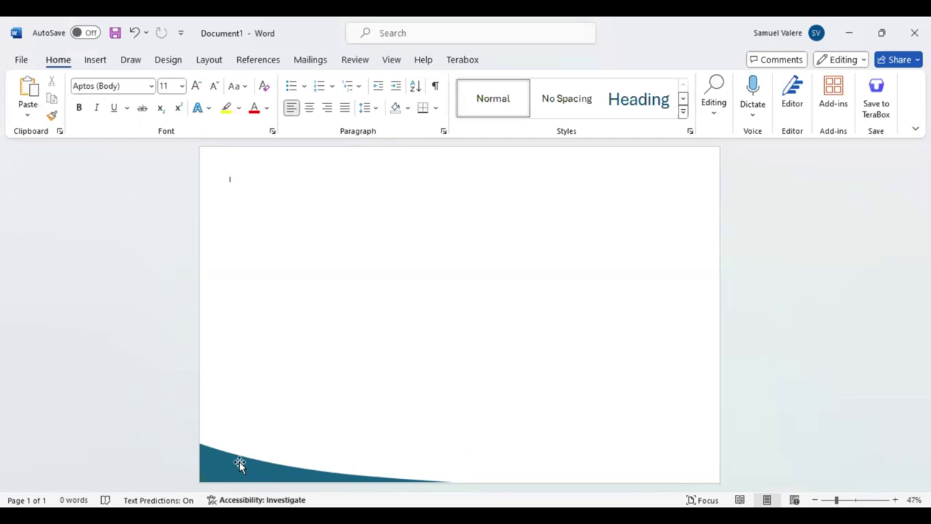
# - Fill the wave dark green and drag a copy of it to the lower right
pyautogui.click(239, 462)
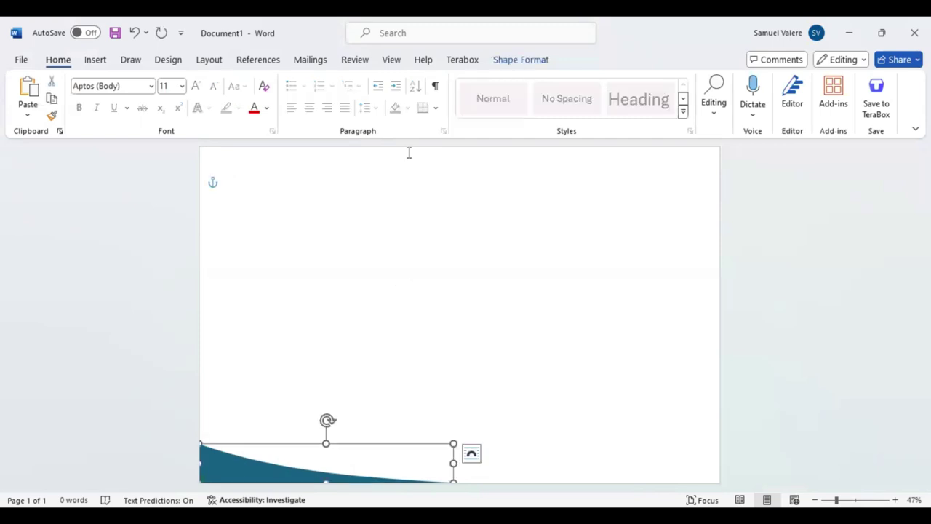
pyautogui.click(521, 64)
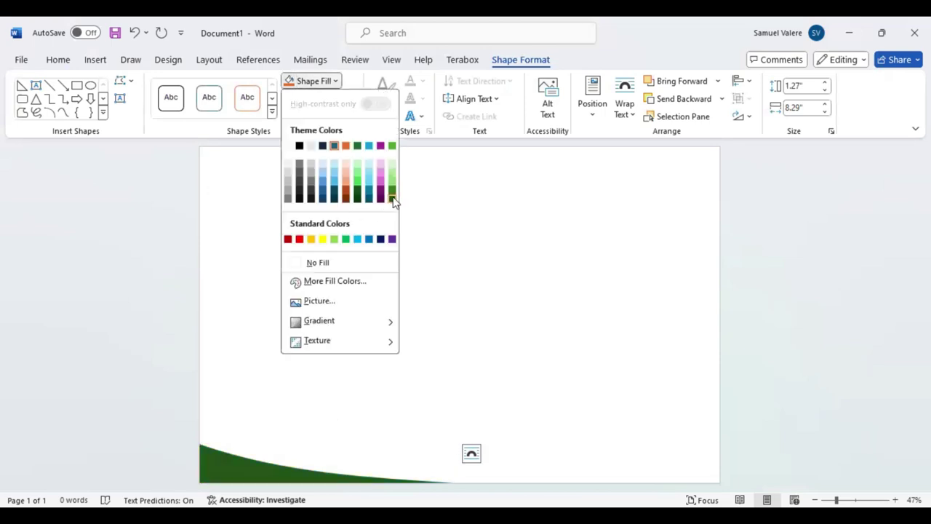
pyautogui.click(358, 146)
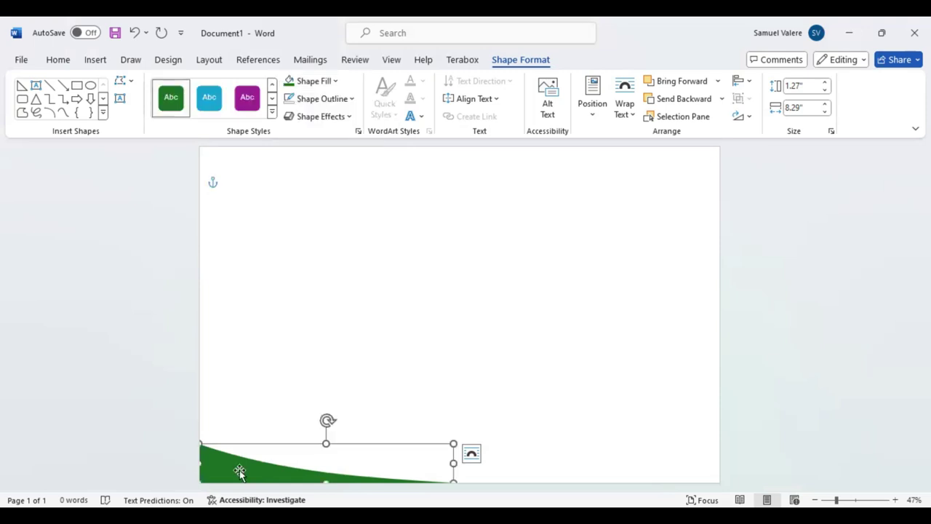
pyautogui.keyDown('ctrl'); pyautogui.moveTo(242, 474); pyautogui.dragTo(469, 457); pyautogui.keyUp('ctrl')
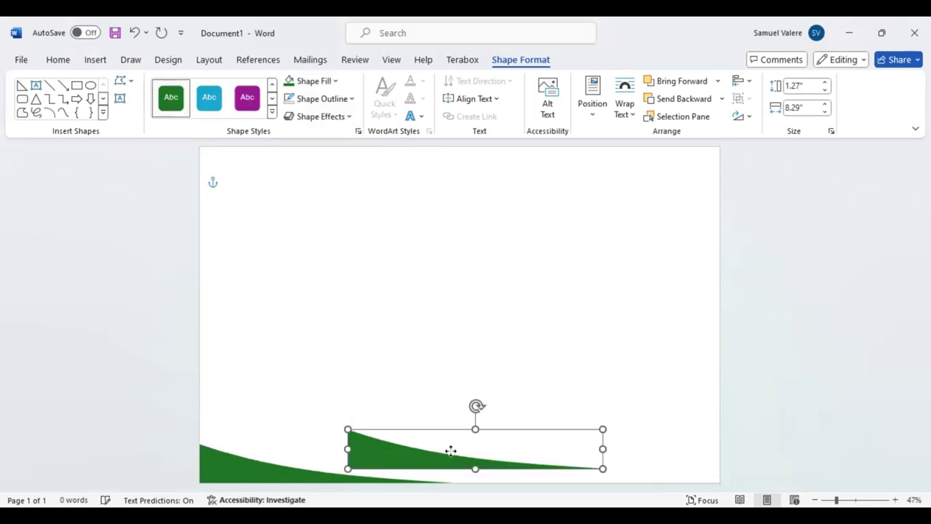
# - Flip the copied wave horizontally and fit it against the bottom-right page edge
pyautogui.click(749, 119)
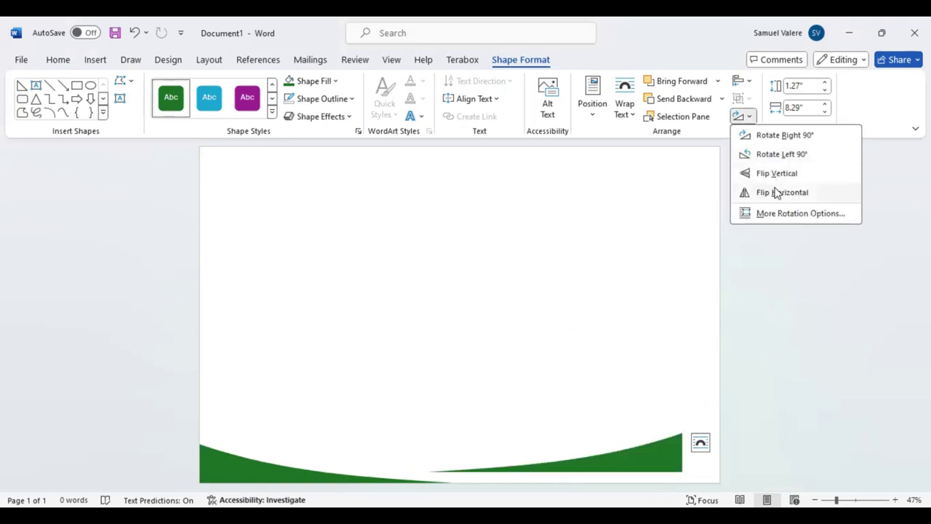
pyautogui.click(624, 451)
pyautogui.moveTo(628, 461); pyautogui.dragTo(671, 475)
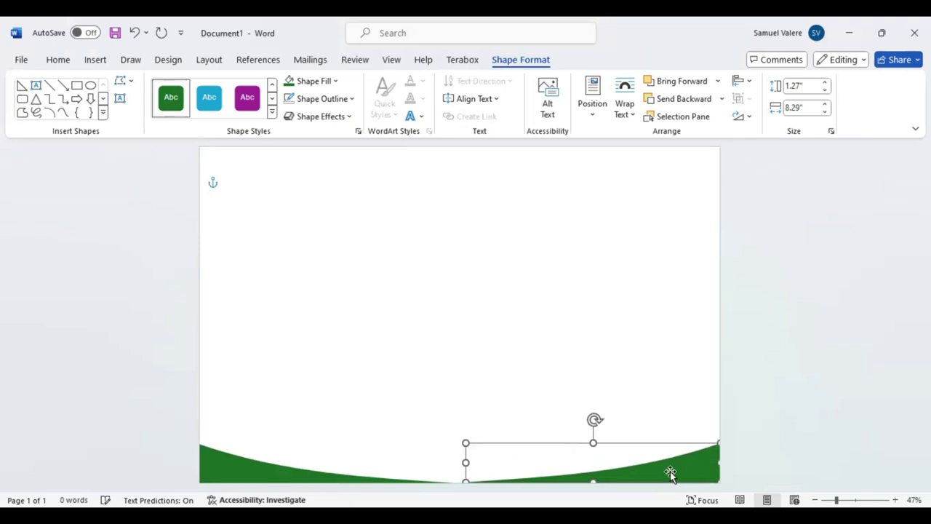
pyautogui.moveTo(672, 478)
pyautogui.mouseDown()
pyautogui.moveTo(666, 451)
pyautogui.moveTo(680, 475)
pyautogui.mouseUp()
pyautogui.moveTo(466, 441); pyautogui.dragTo(475, 438)
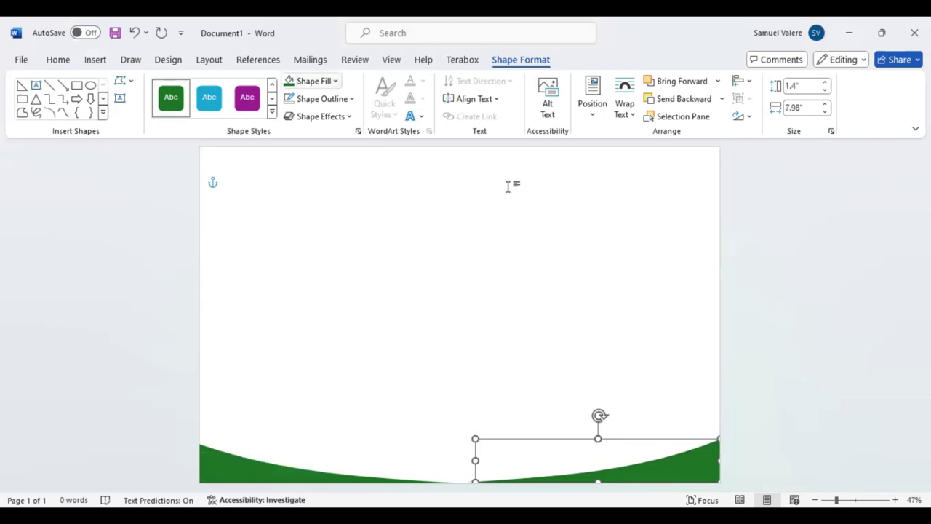
# - Send the black wave behind the right green wave and make it slightly taller
pyautogui.click(676, 101)
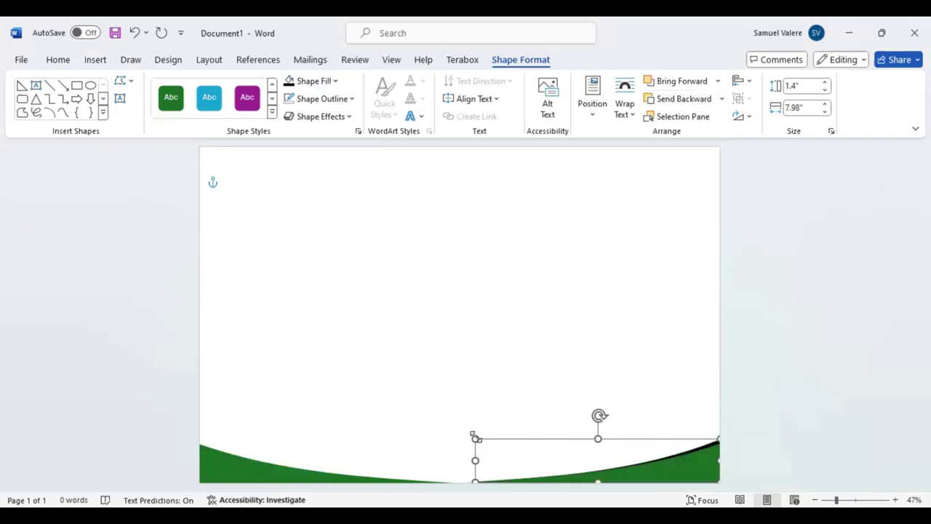
pyautogui.moveTo(476, 433); pyautogui.dragTo(465, 438)
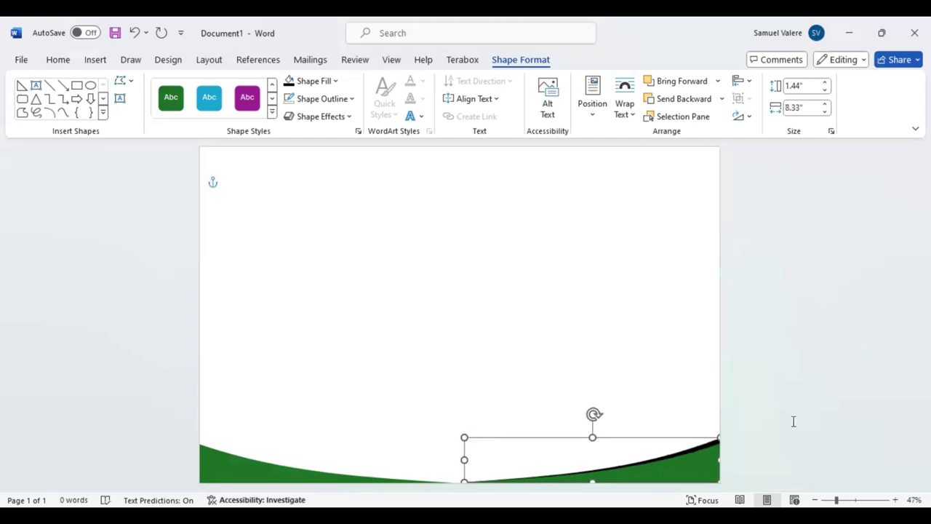
pyautogui.click(638, 470)
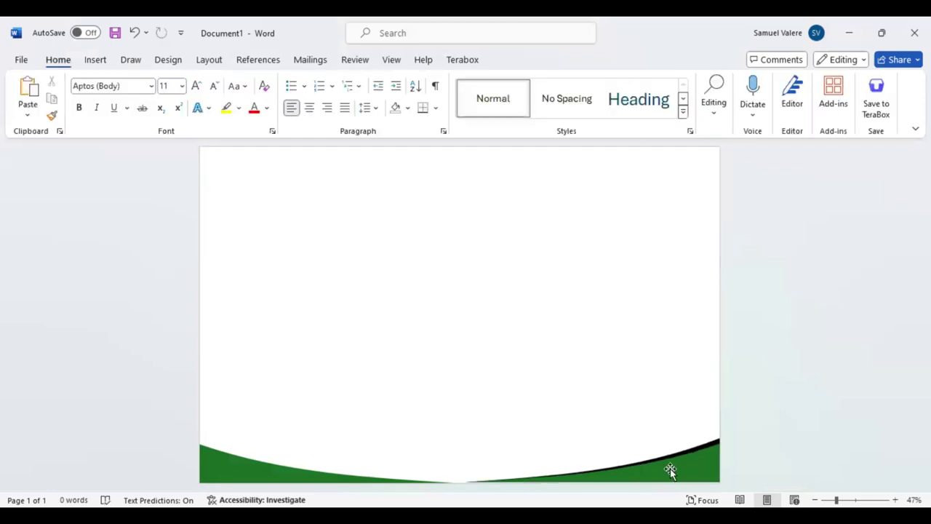
pyautogui.click(670, 472)
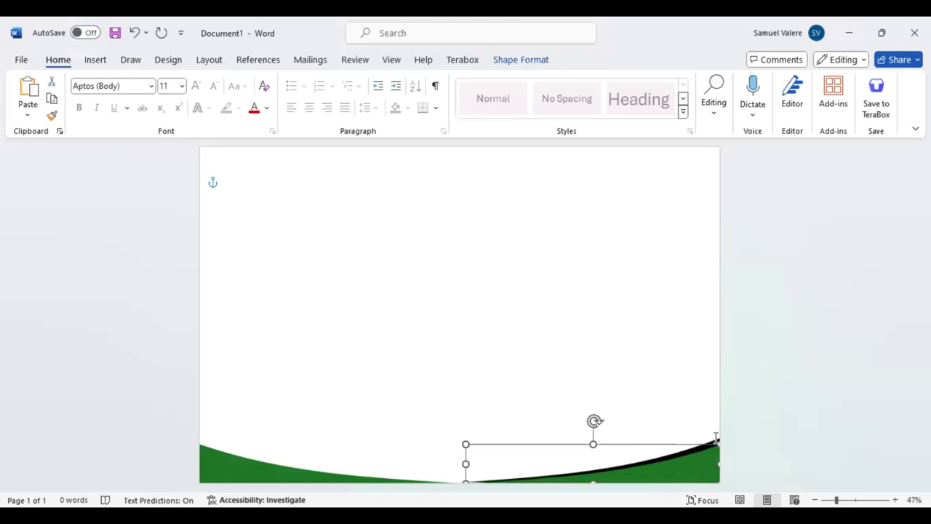
pyautogui.moveTo(714, 442); pyautogui.dragTo(714, 441)
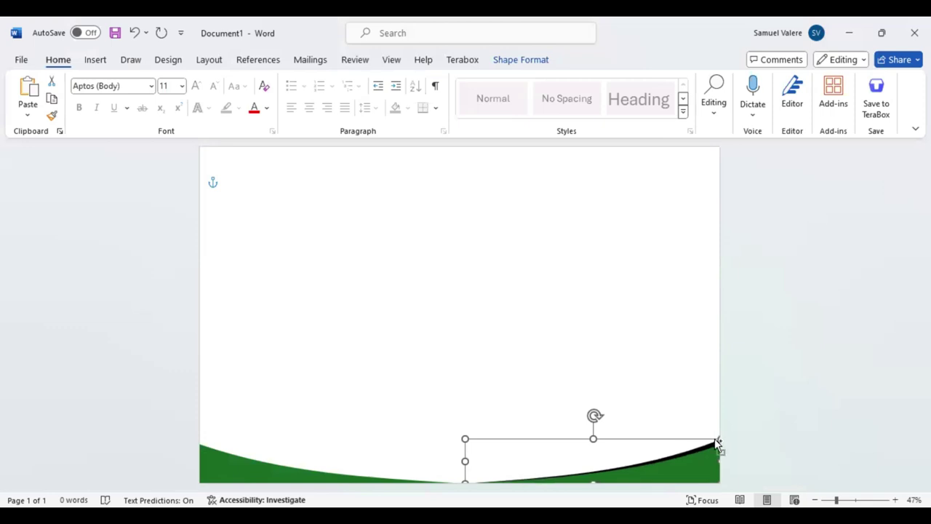
# - Copy the black wave, flip it horizontally, and tuck it behind the left green wave
pyautogui.moveTo(703, 468); pyautogui.dragTo(547, 423)
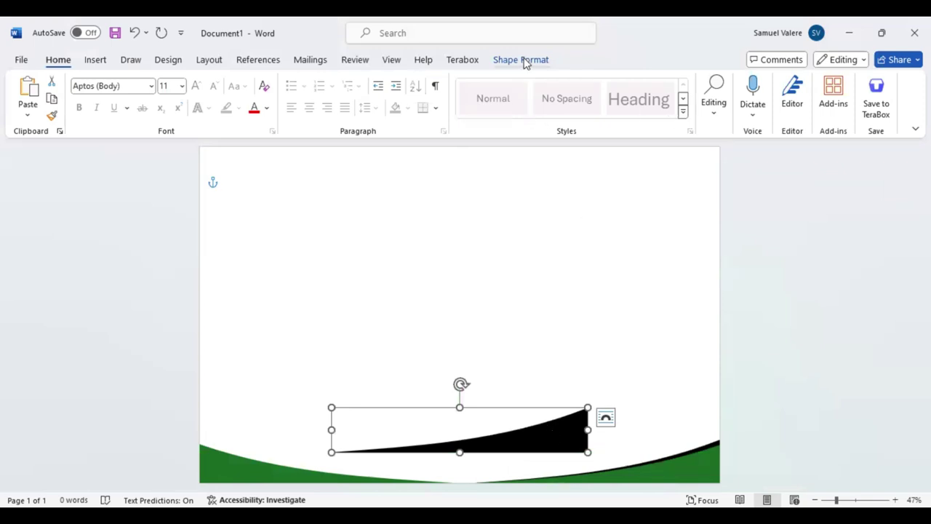
pyautogui.click(523, 61)
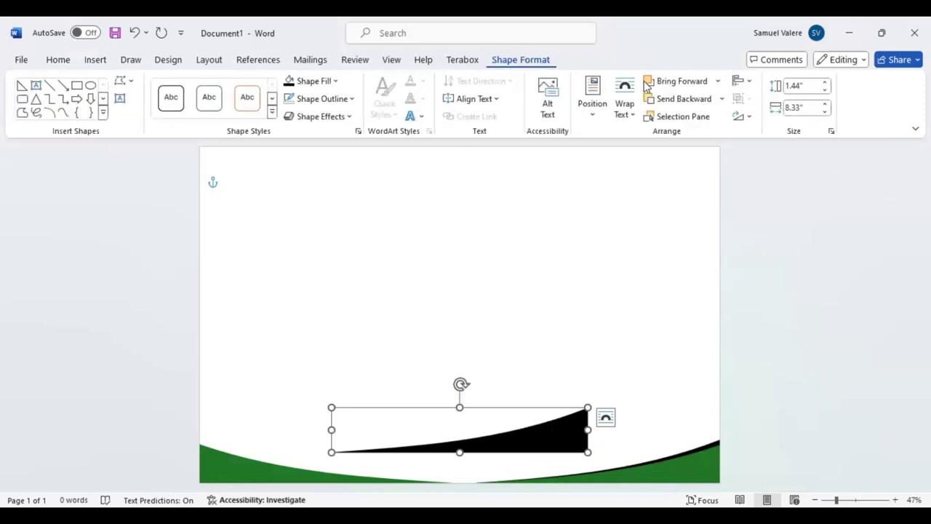
pyautogui.click(749, 120)
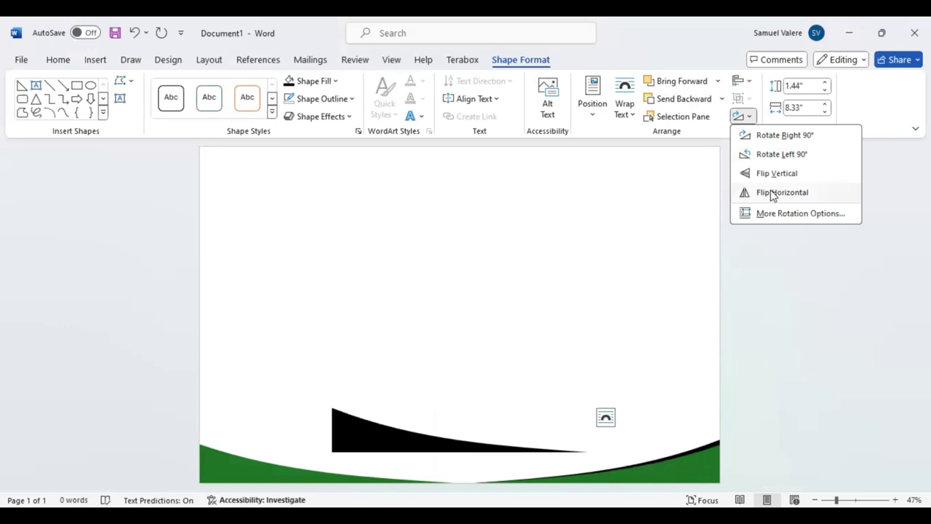
pyautogui.click(772, 194)
pyautogui.moveTo(360, 434)
pyautogui.mouseDown()
pyautogui.moveTo(235, 462)
pyautogui.moveTo(237, 469)
pyautogui.mouseUp()
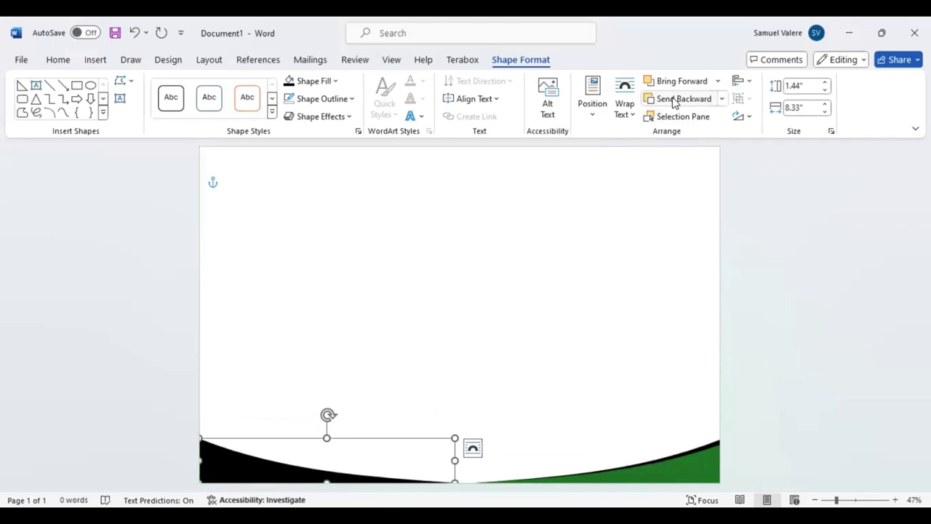
pyautogui.click(675, 103)
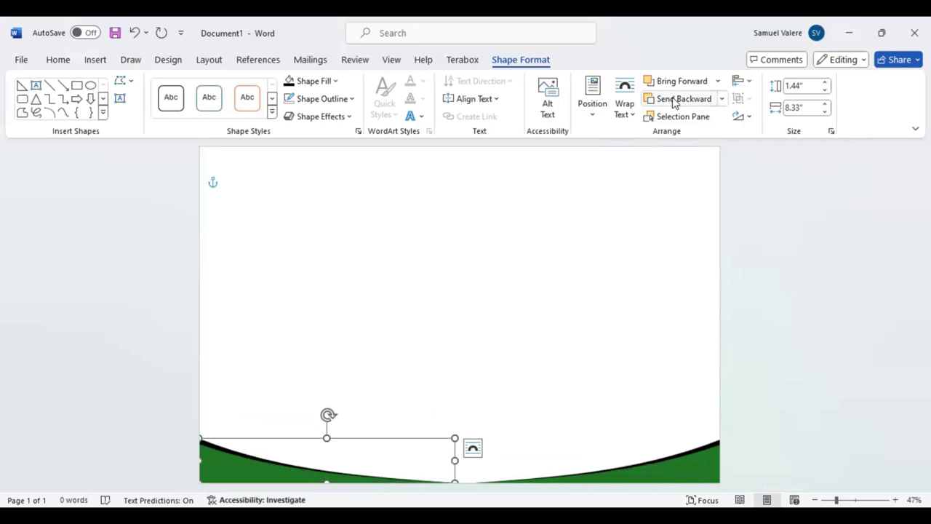
pyautogui.press('Down')
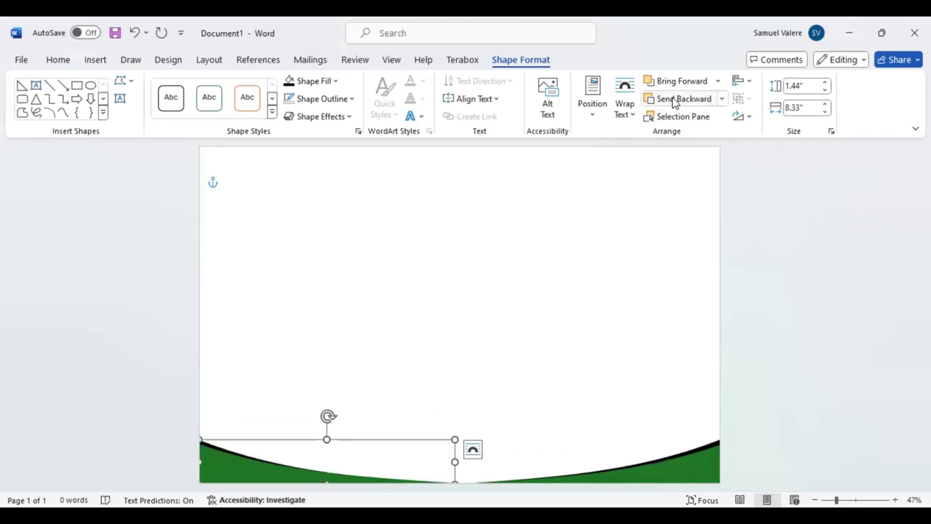
pyautogui.press('Up')
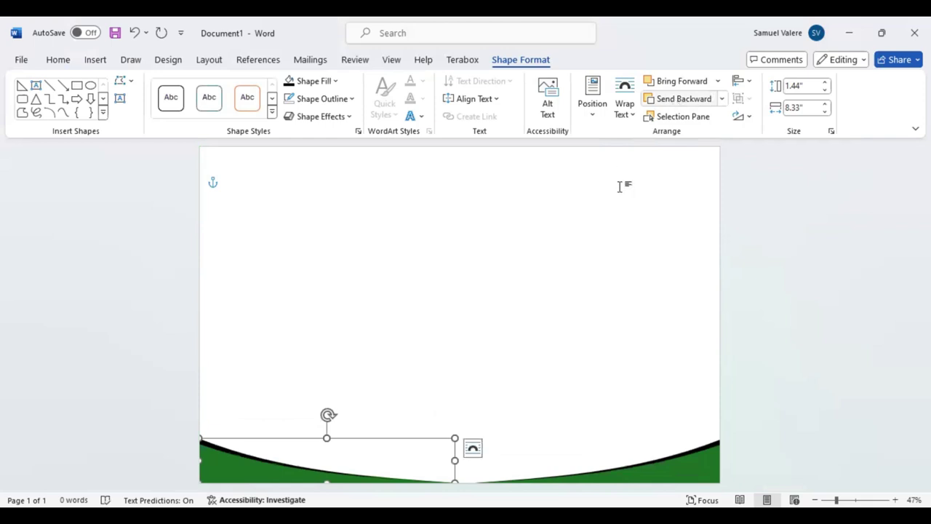
pyautogui.click(313, 320)
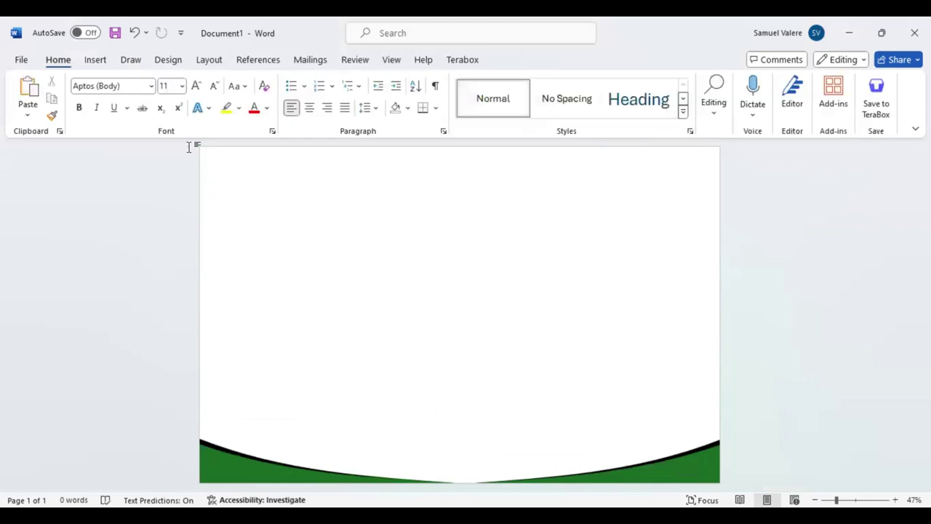
# - Draw a trapezoid at the top of the page and widen it with steeper sides
pyautogui.click(215, 86)
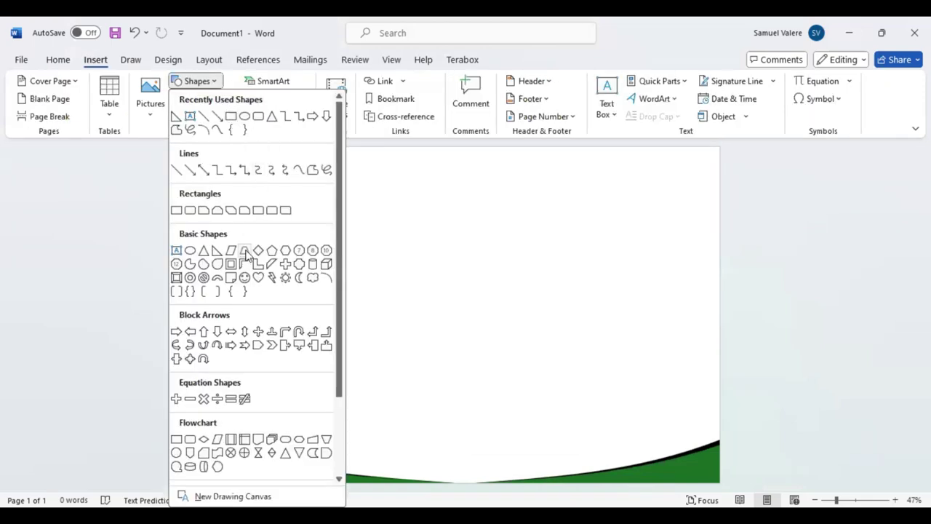
pyautogui.click(459, 215)
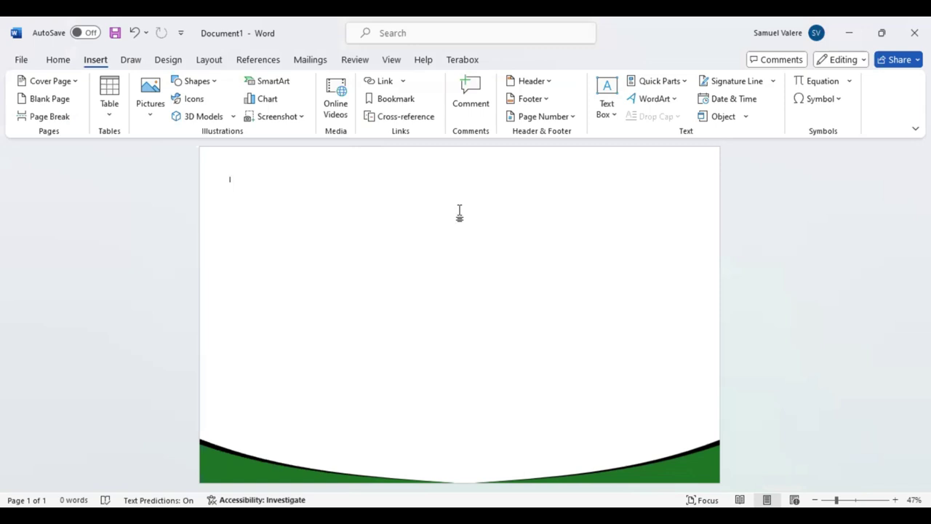
pyautogui.click(213, 82)
pyautogui.click(200, 150)
pyautogui.moveTo(443, 156)
pyautogui.mouseDown()
pyautogui.moveTo(446, 269)
pyautogui.moveTo(442, 255)
pyautogui.mouseUp()
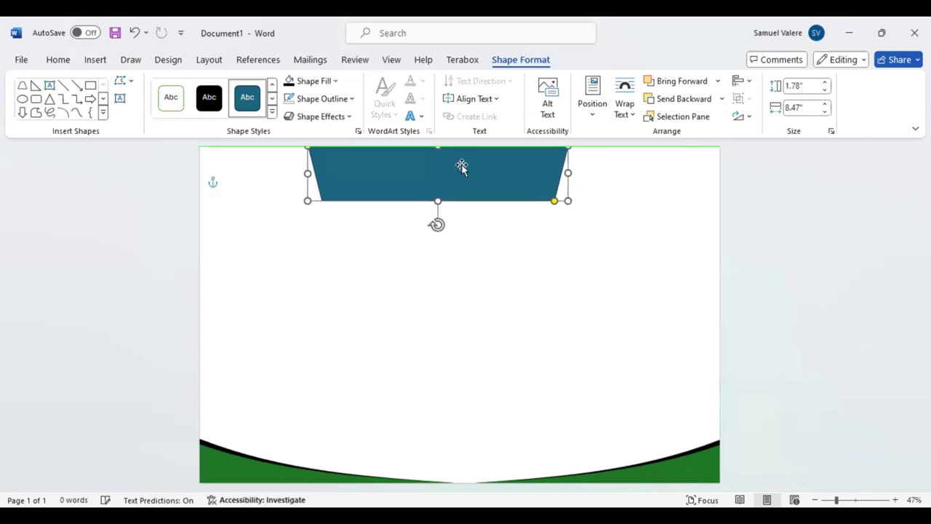
pyautogui.moveTo(446, 166); pyautogui.dragTo(461, 166)
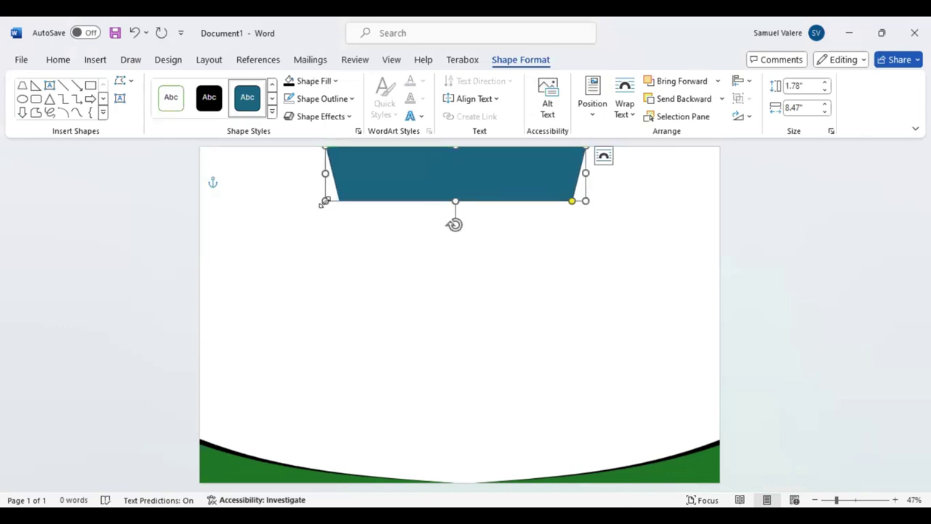
pyautogui.moveTo(325, 202); pyautogui.dragTo(268, 218)
pyautogui.moveTo(567, 219)
pyautogui.mouseDown()
pyautogui.moveTo(537, 219)
pyautogui.moveTo(627, 234)
pyautogui.mouseUp()
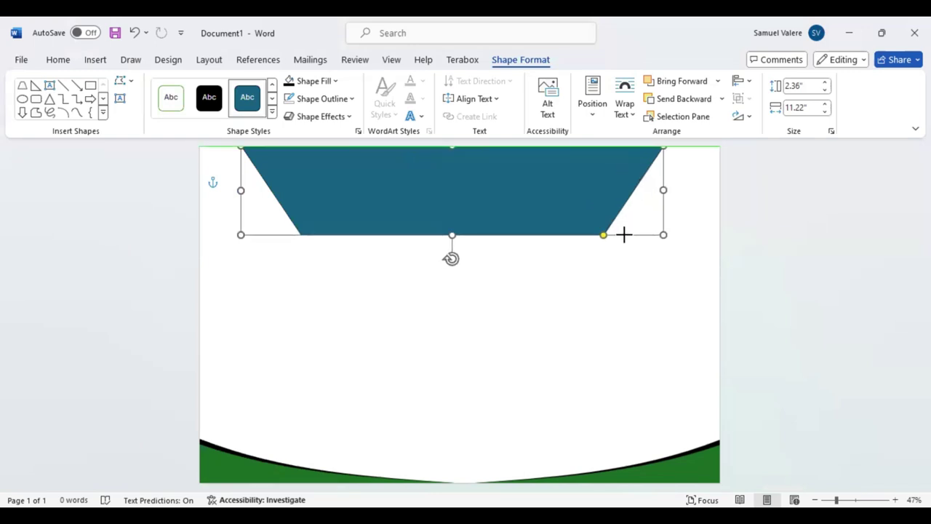
# - Make the trapezoid a shallow banner centred across the page top, filled green
pyautogui.moveTo(628, 234); pyautogui.dragTo(579, 224)
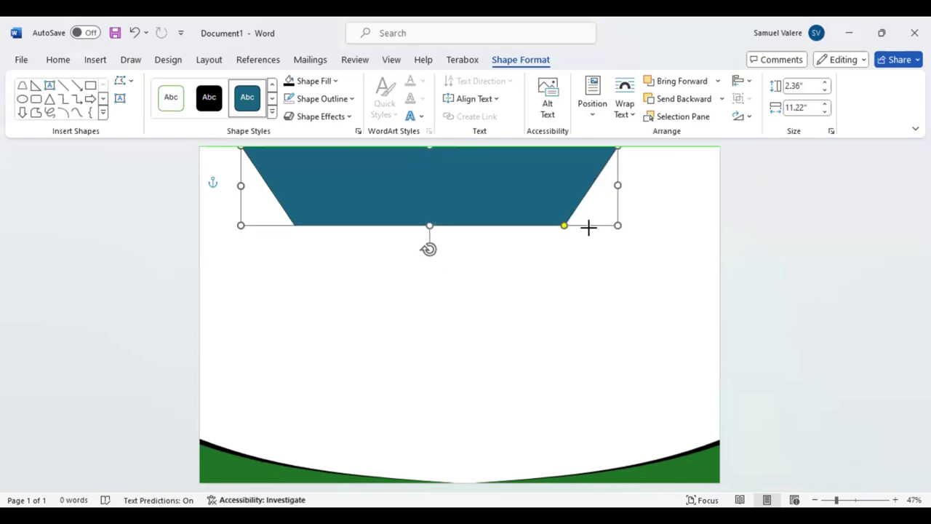
pyautogui.hotkey('ctrl', 'z')
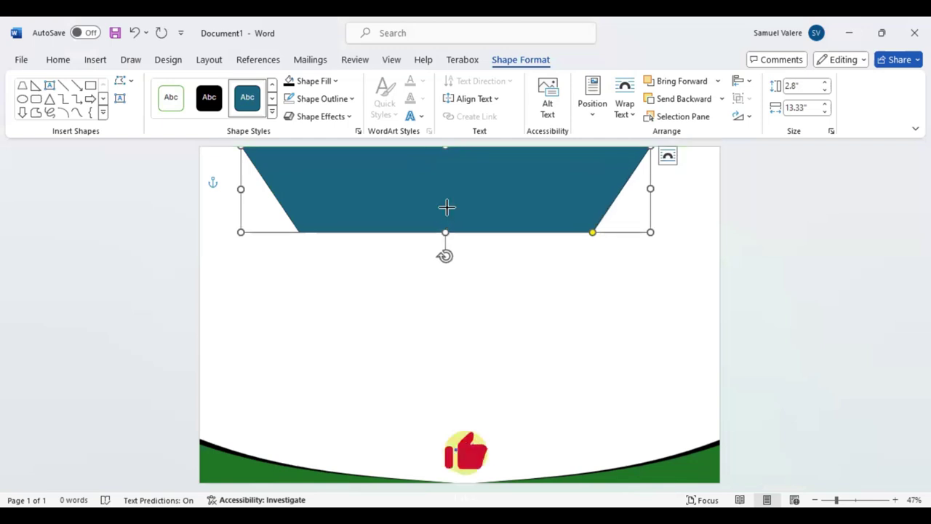
pyautogui.moveTo(443, 232); pyautogui.dragTo(447, 203)
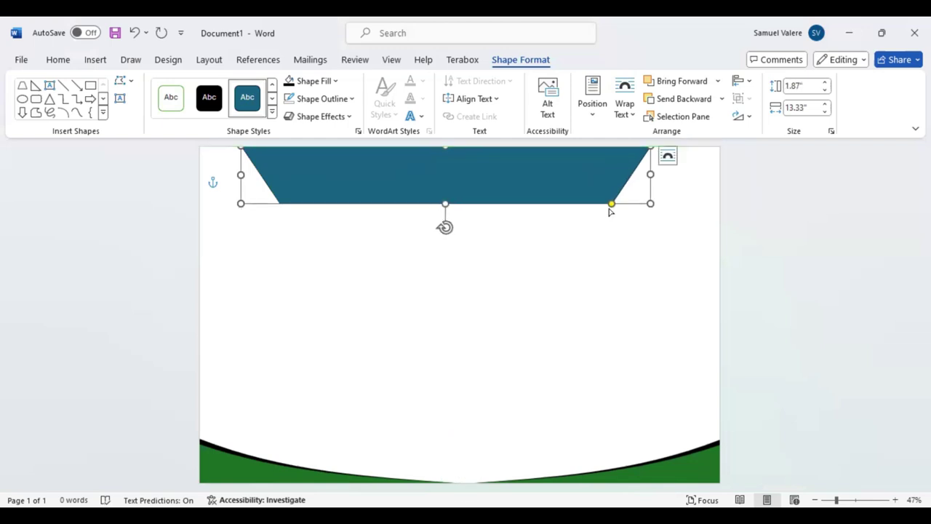
pyautogui.moveTo(610, 209); pyautogui.dragTo(582, 210)
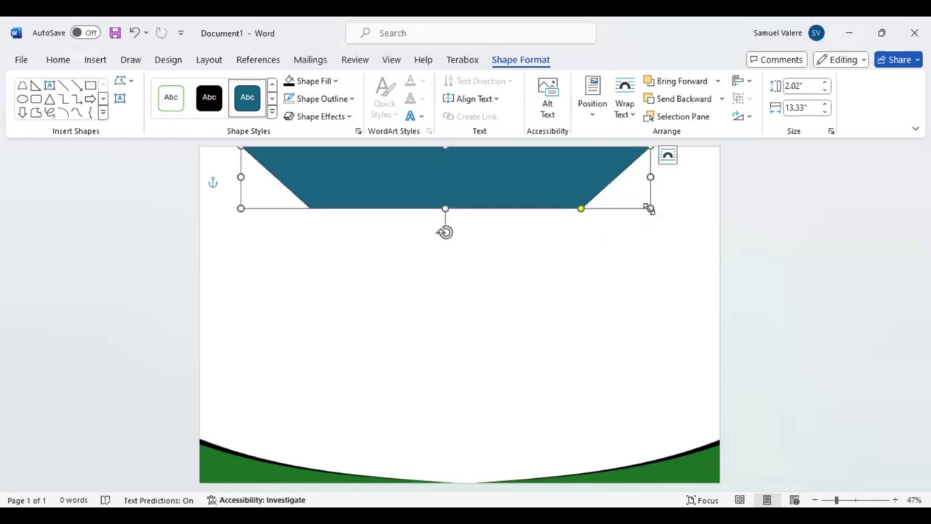
pyautogui.moveTo(654, 210); pyautogui.dragTo(617, 209)
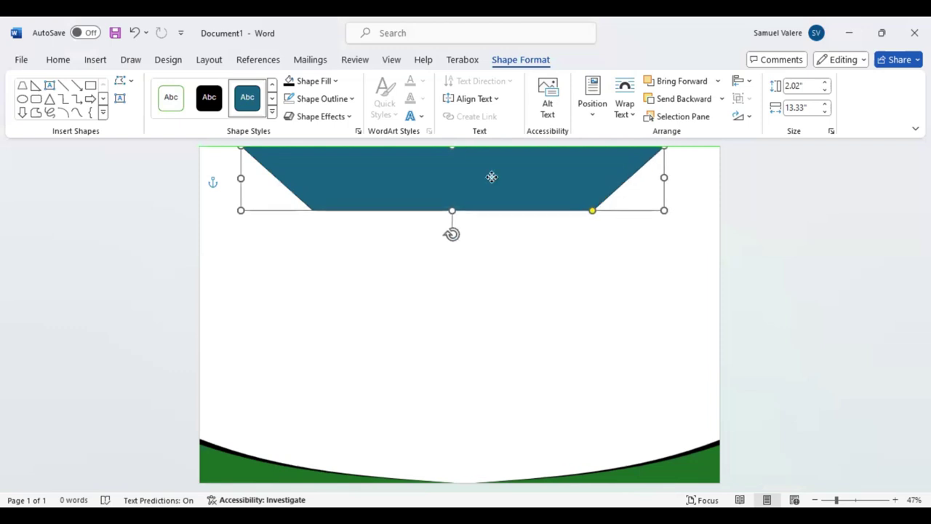
pyautogui.moveTo(493, 177)
pyautogui.mouseDown()
pyautogui.moveTo(526, 200)
pyautogui.moveTo(512, 216)
pyautogui.mouseUp()
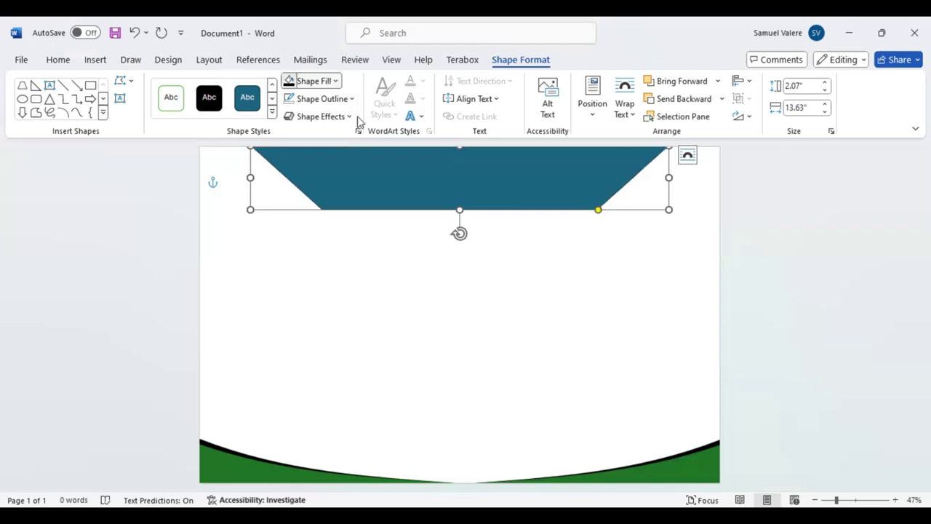
pyautogui.press('F4')
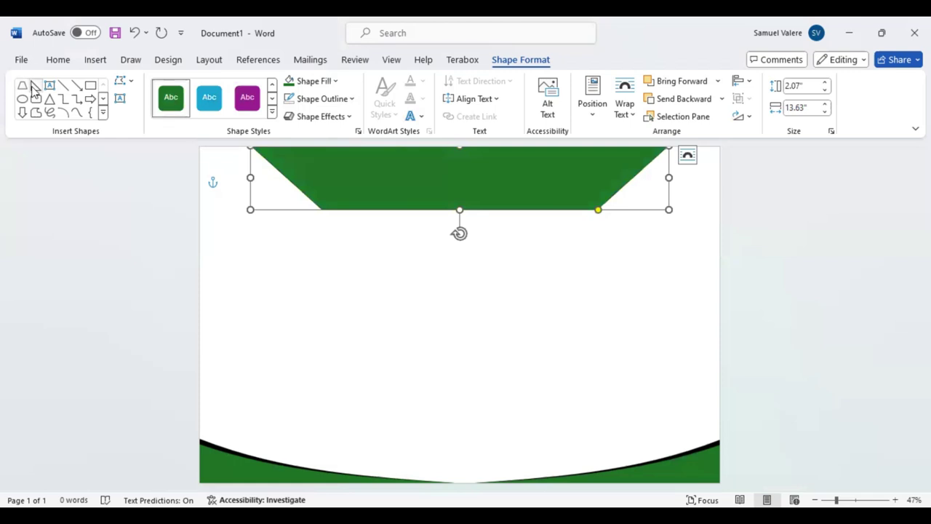
# - Draw a right triangle below the banner
pyautogui.click(35, 86)
pyautogui.moveTo(225, 222)
pyautogui.mouseDown()
pyautogui.moveTo(312, 254)
pyautogui.moveTo(321, 268)
pyautogui.mouseUp()
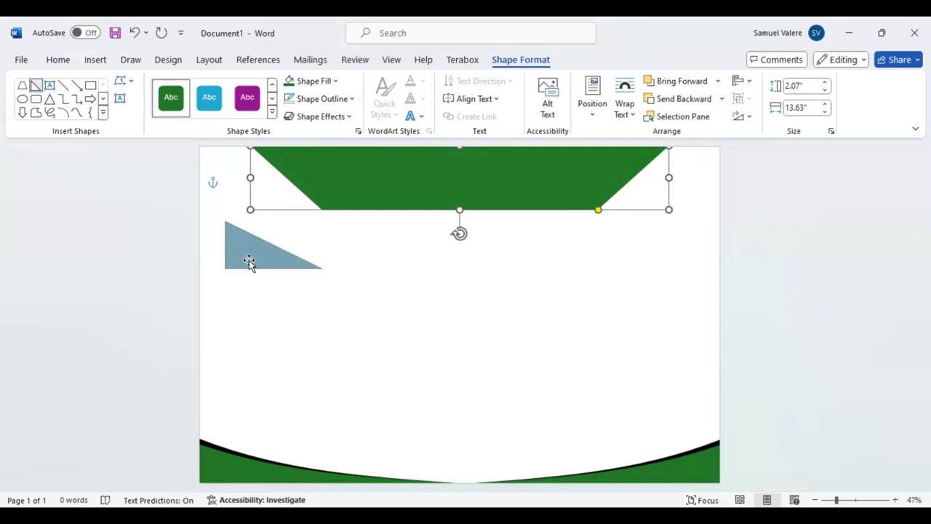
pyautogui.moveTo(416, 264); pyautogui.dragTo(308, 250)
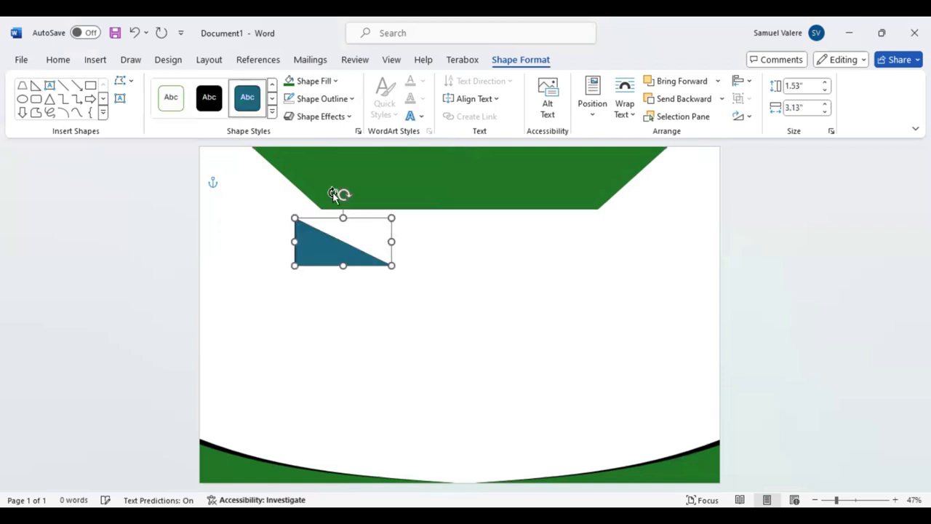
# - Flip the triangle vertically and enlarge it into the top-left corner to meet the banner
pyautogui.moveTo(333, 194); pyautogui.dragTo(383, 291)
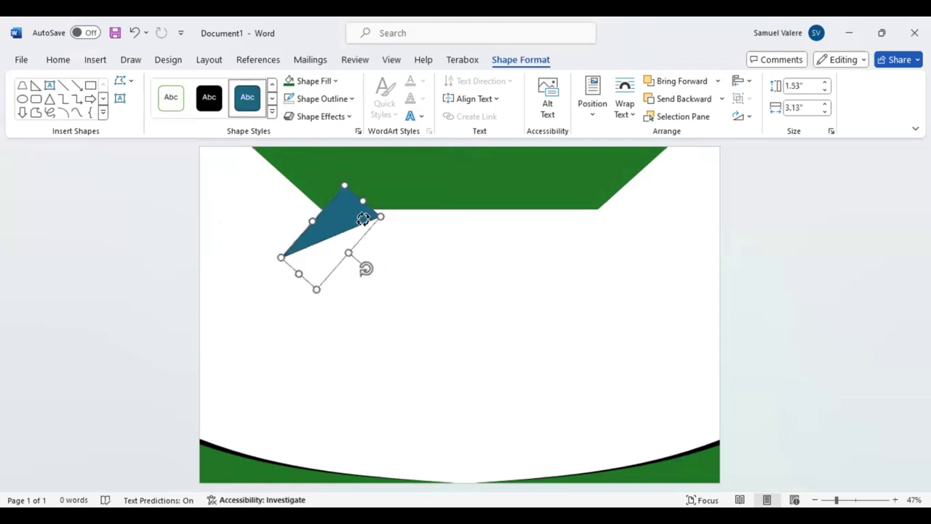
pyautogui.moveTo(363, 219); pyautogui.dragTo(325, 193)
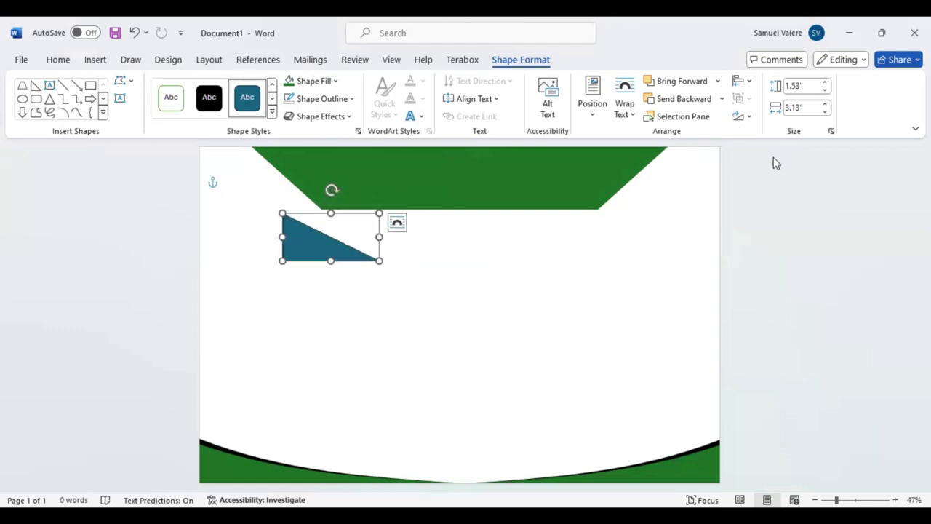
pyautogui.click(743, 116)
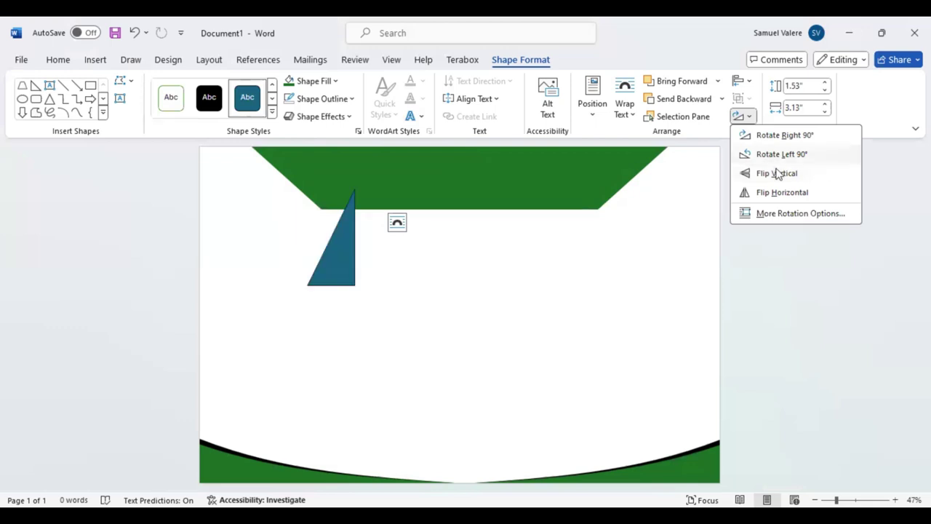
pyautogui.click(310, 227)
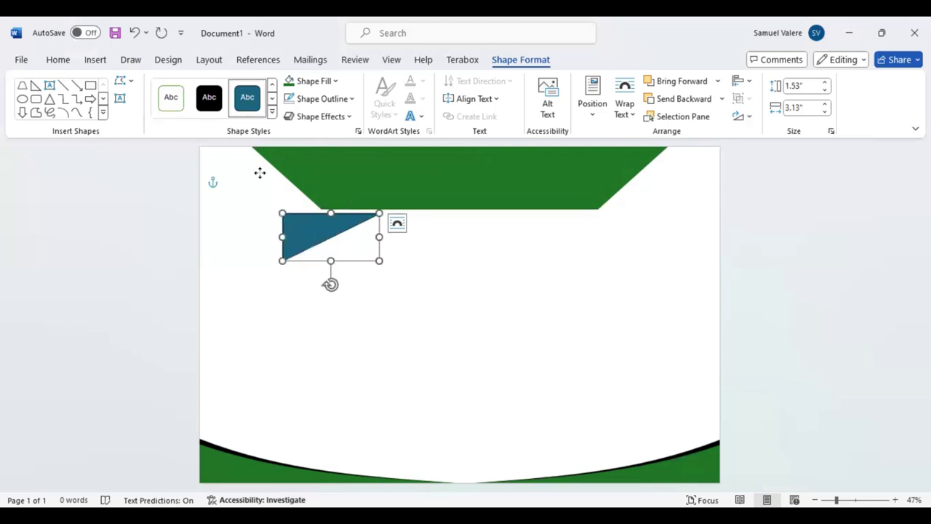
pyautogui.moveTo(249, 165); pyautogui.dragTo(231, 166)
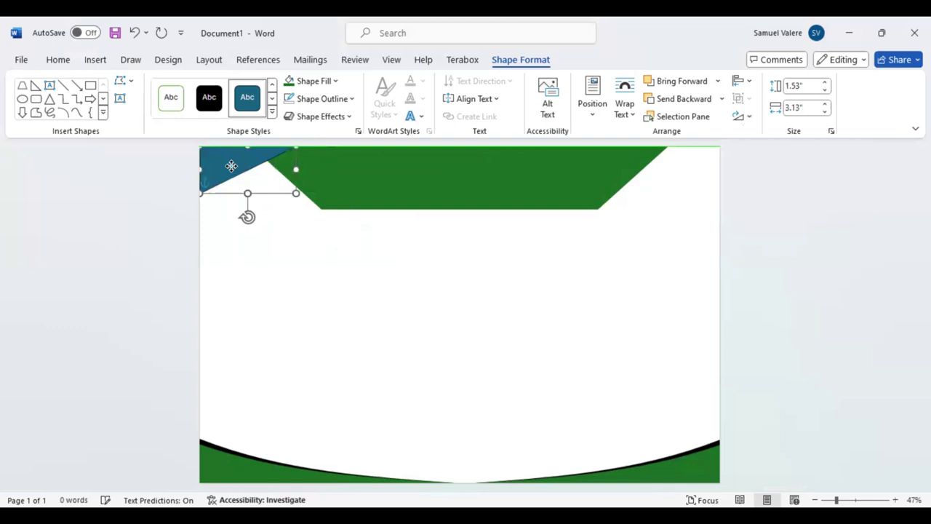
pyautogui.moveTo(296, 194); pyautogui.dragTo(315, 204)
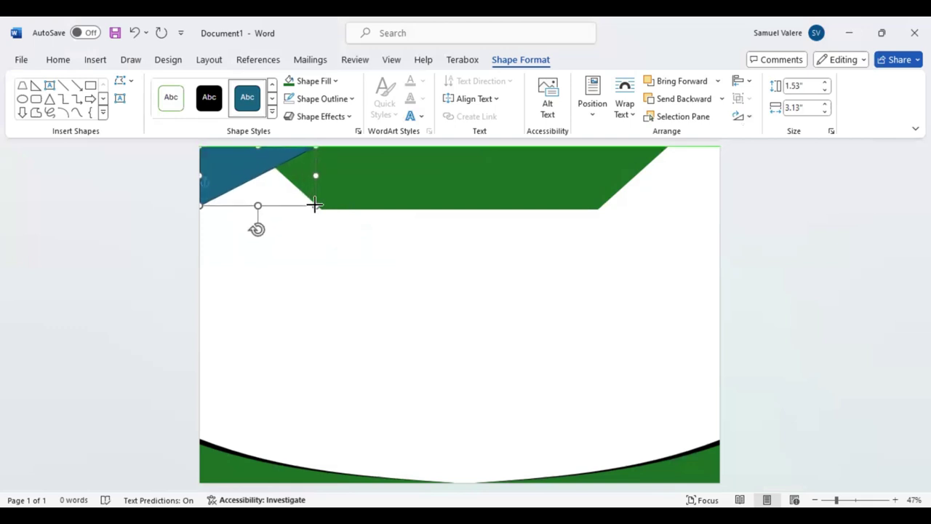
pyautogui.moveTo(314, 205); pyautogui.dragTo(329, 214)
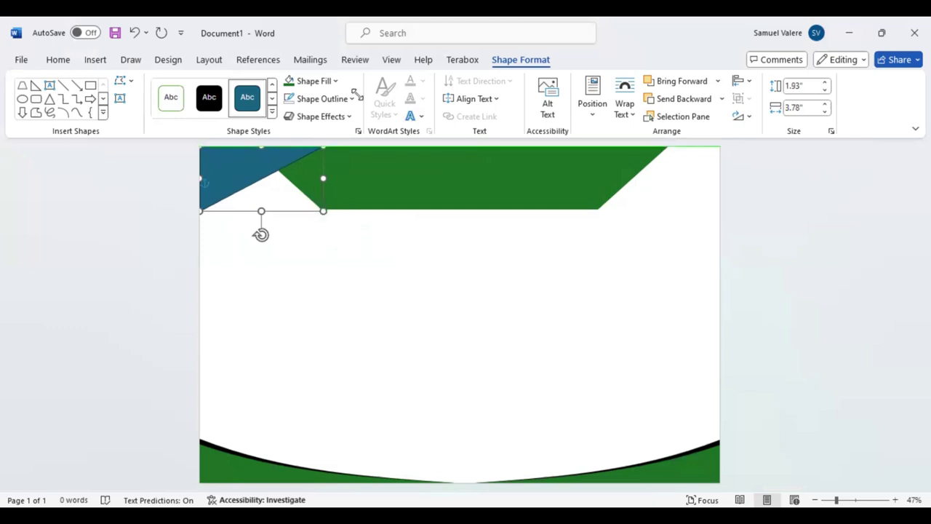
# - Fill the triangle green and place a copy further right
pyautogui.click(310, 99)
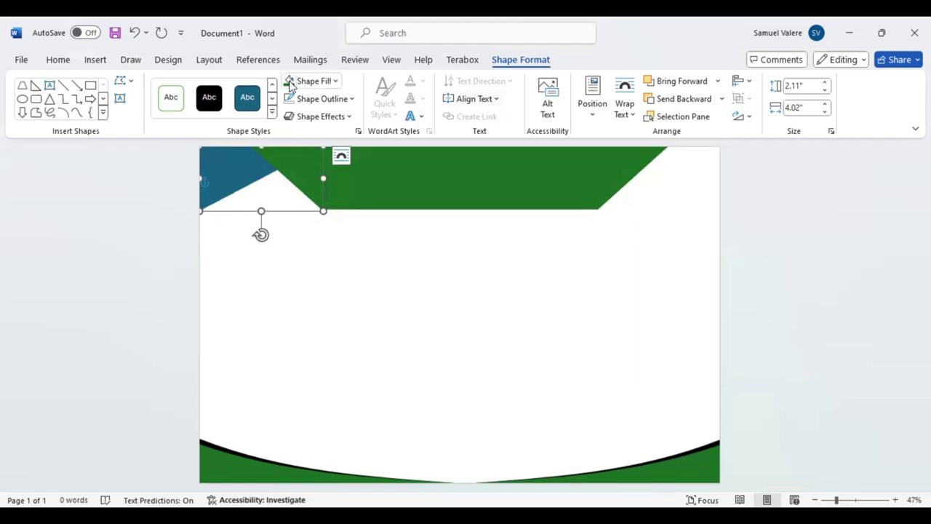
pyautogui.press('F4')
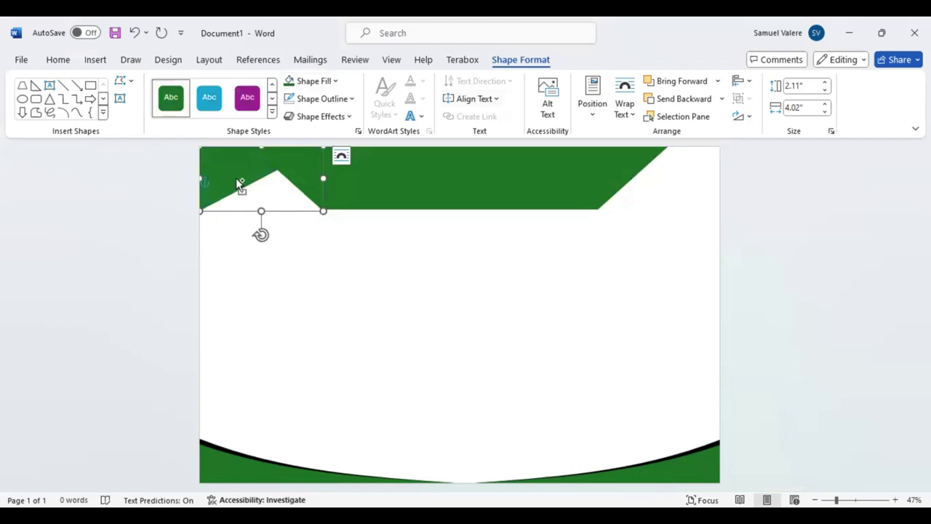
pyautogui.moveTo(235, 178); pyautogui.dragTo(619, 252)
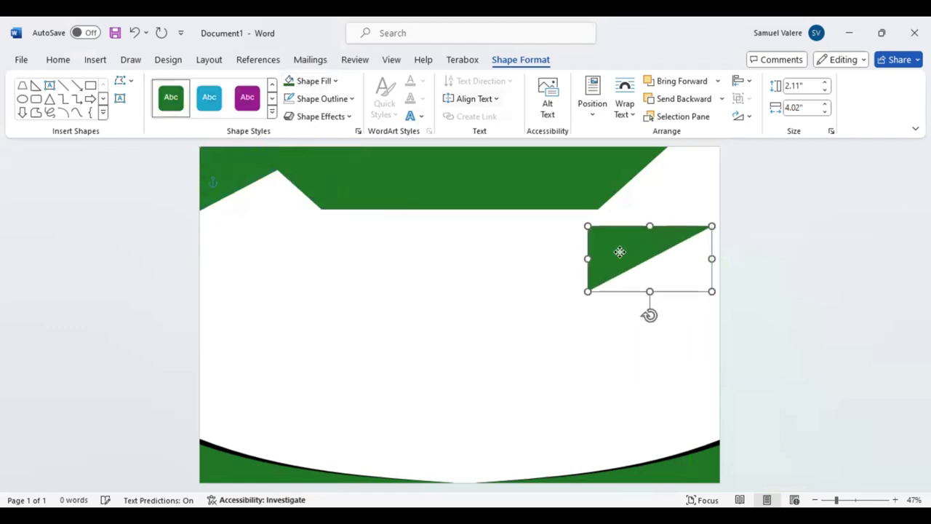
# - Mirror the triangle copy into the top-right corner behind the banner, then copy it downward
pyautogui.click(749, 118)
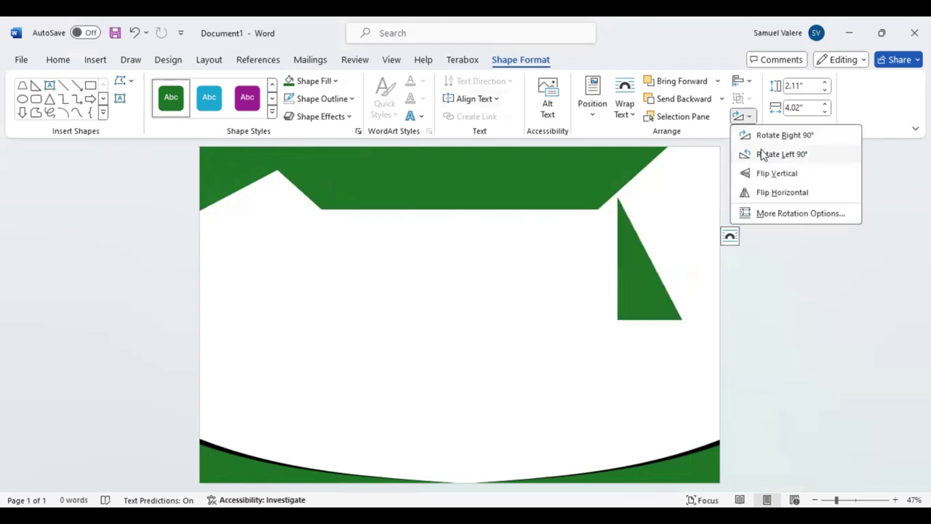
pyautogui.click(772, 192)
pyautogui.moveTo(685, 257); pyautogui.dragTo(692, 177)
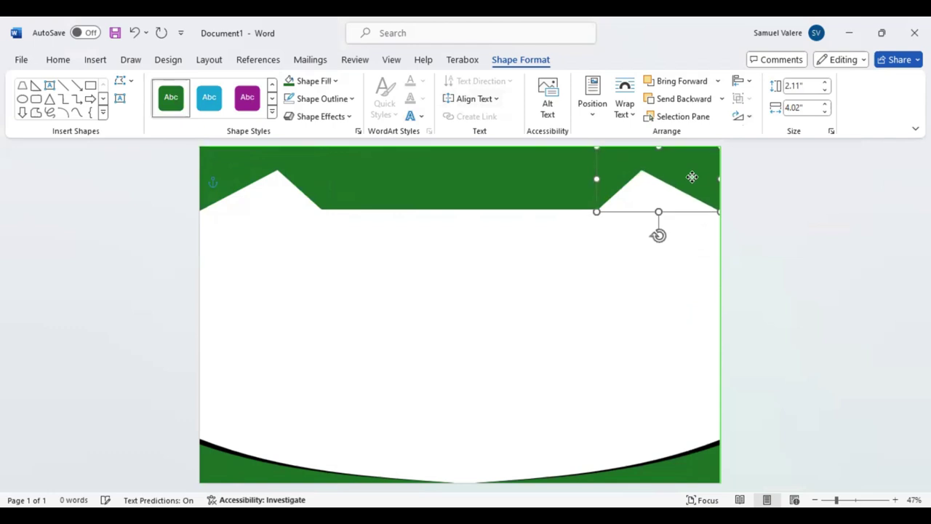
pyautogui.click(675, 102)
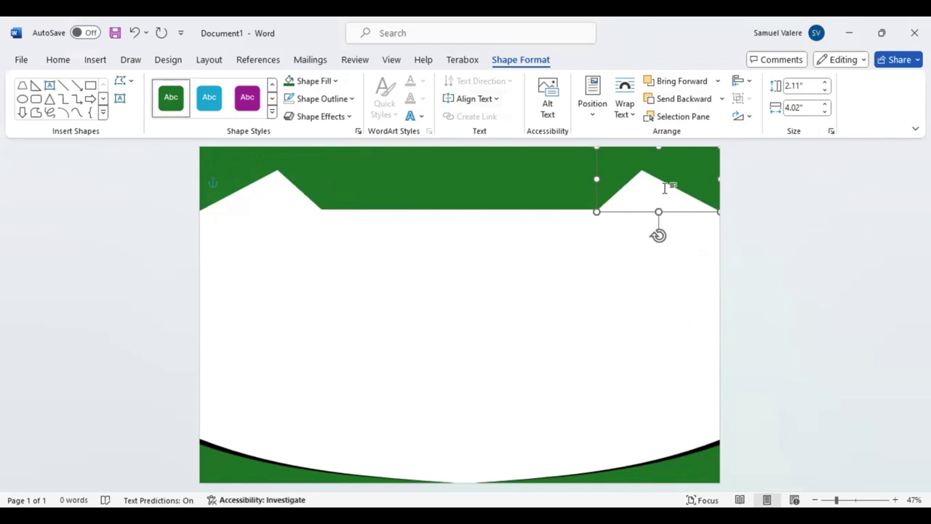
pyautogui.moveTo(681, 175)
pyautogui.mouseDown()
pyautogui.moveTo(655, 261)
pyautogui.moveTo(518, 282)
pyautogui.mouseUp()
# - Tilt the new triangle, fill it black, and send it behind the top-right corner shape
pyautogui.moveTo(524, 337); pyautogui.dragTo(557, 298)
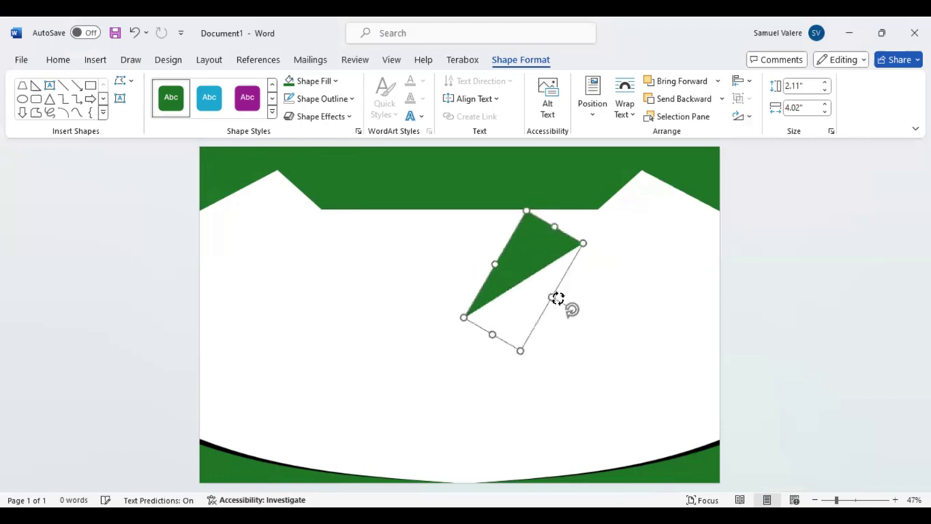
pyautogui.click(337, 84)
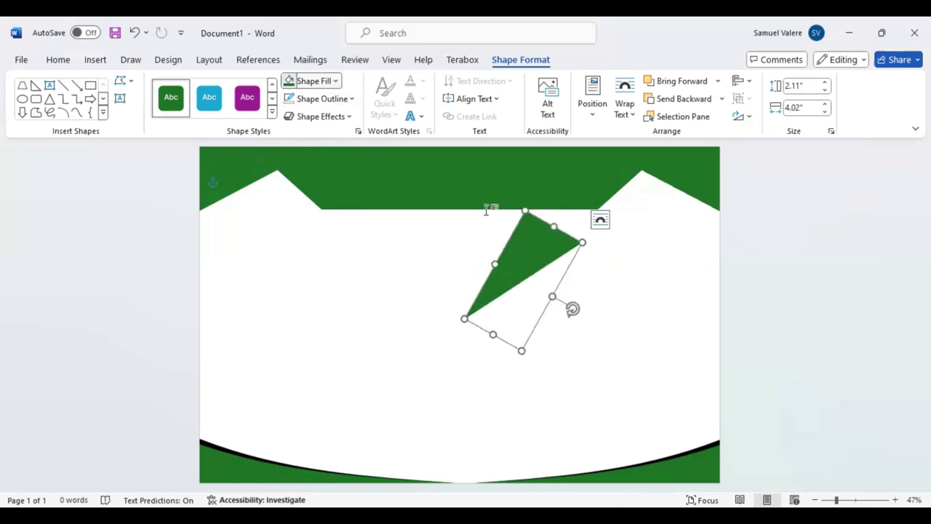
pyautogui.moveTo(545, 235)
pyautogui.mouseDown()
pyautogui.moveTo(665, 175)
pyautogui.moveTo(648, 150)
pyautogui.mouseUp()
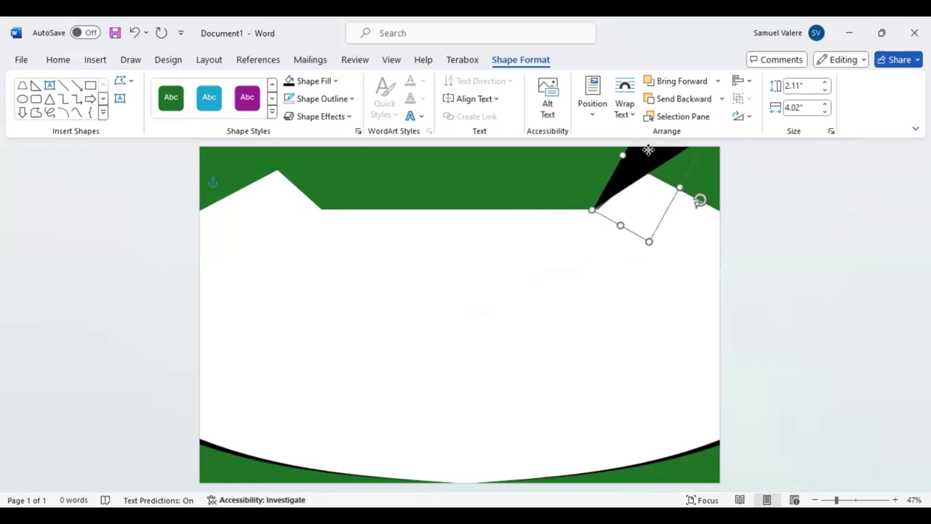
pyautogui.moveTo(649, 149); pyautogui.dragTo(650, 152)
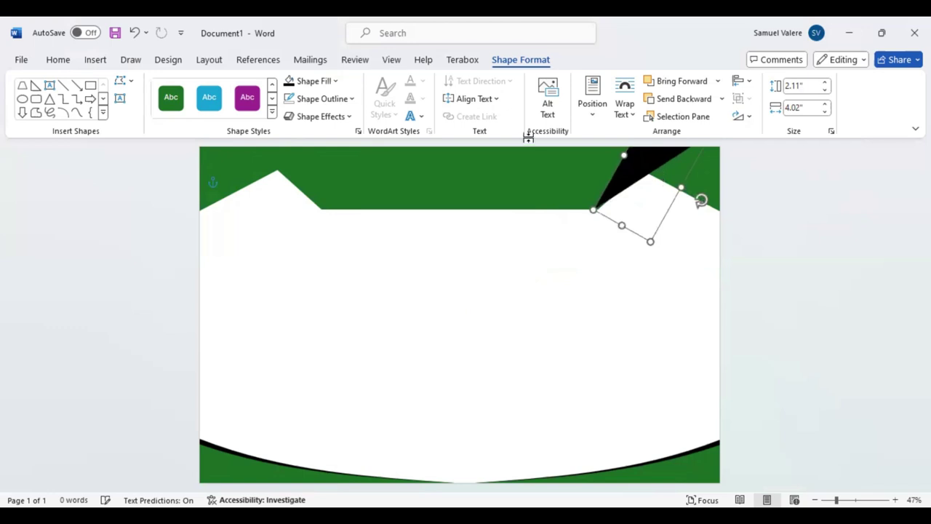
pyautogui.click(678, 100)
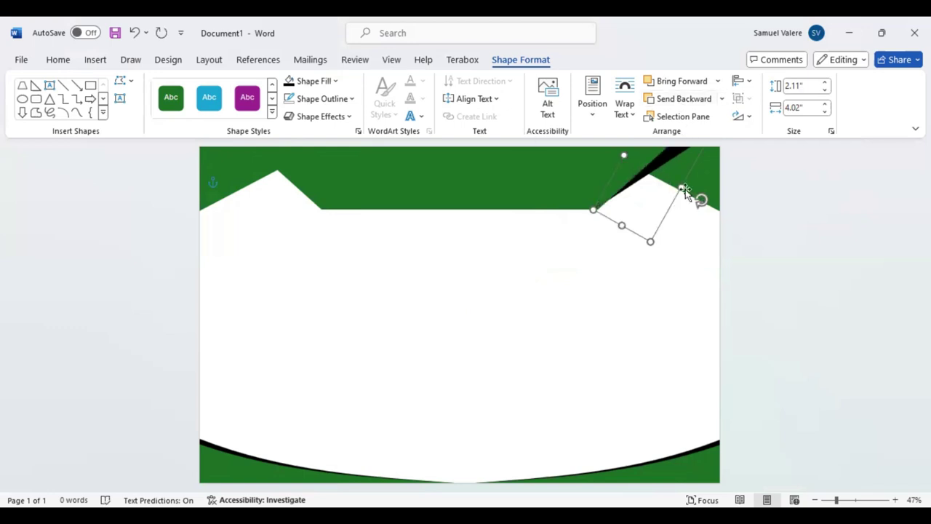
# - Rotate and nudge the white shape to reveal a thin black stripe, then copy the black shape top-left
pyautogui.moveTo(684, 191); pyautogui.dragTo(713, 207)
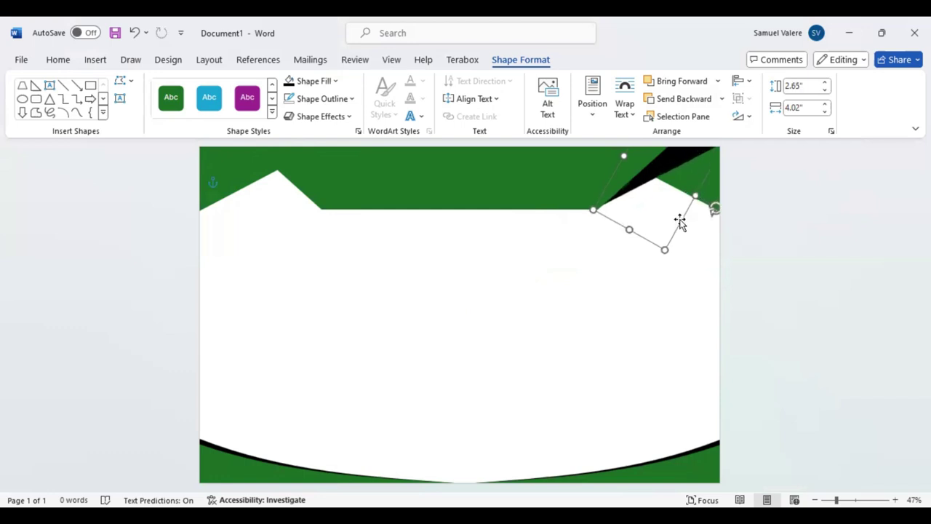
pyautogui.press('Down')
pyautogui.press('Down')
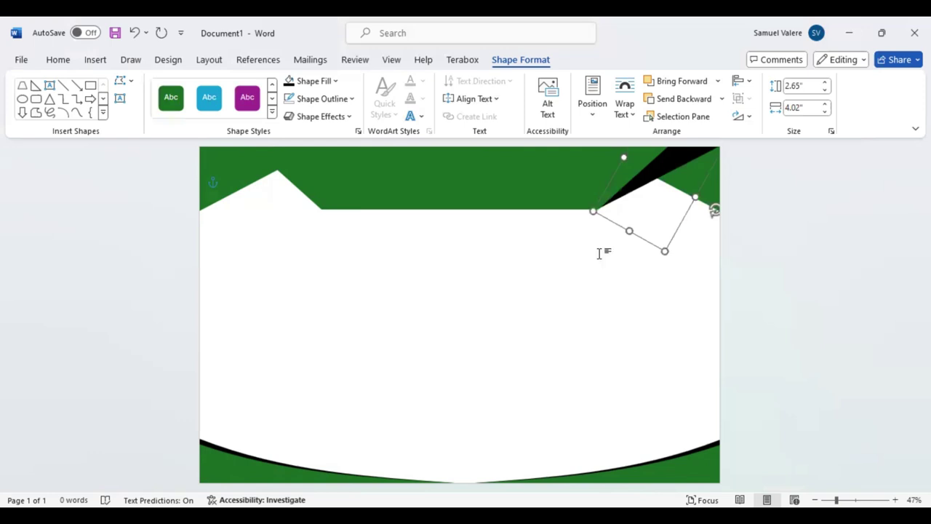
pyautogui.click(599, 251)
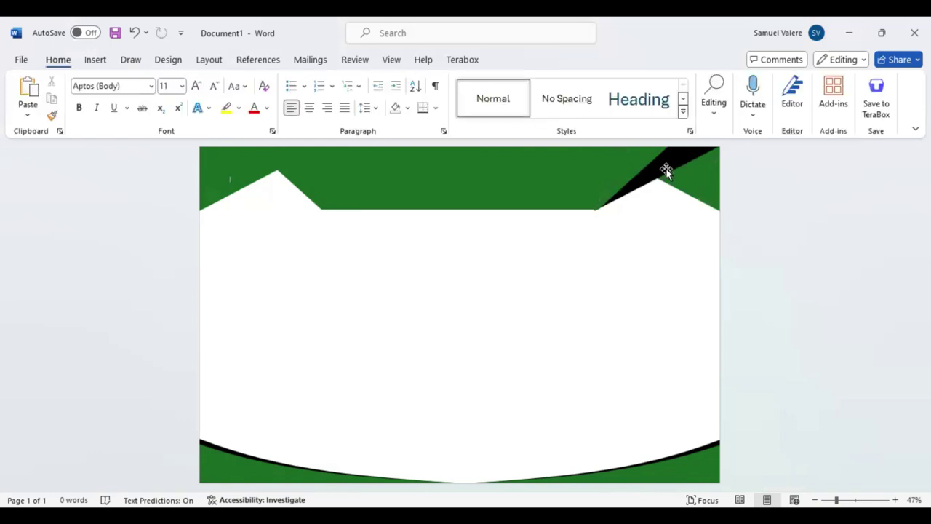
pyautogui.click(666, 171)
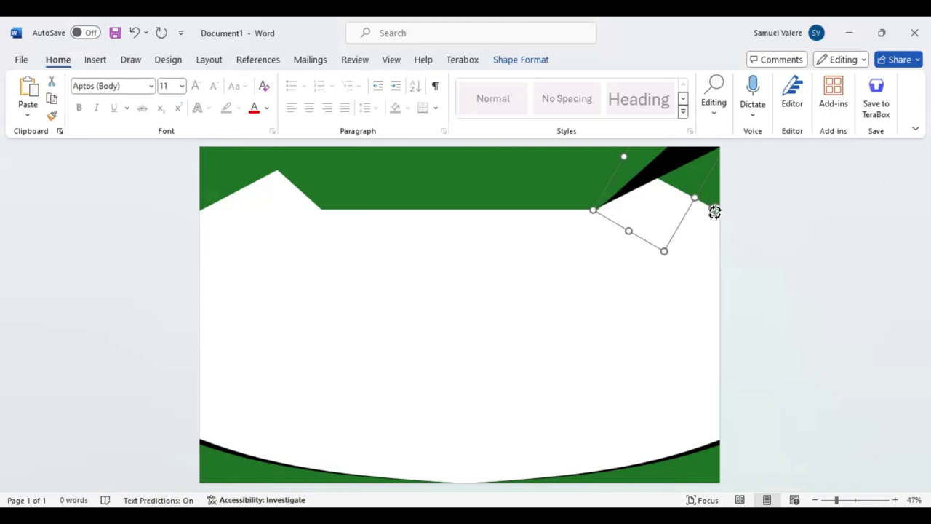
pyautogui.click(714, 211)
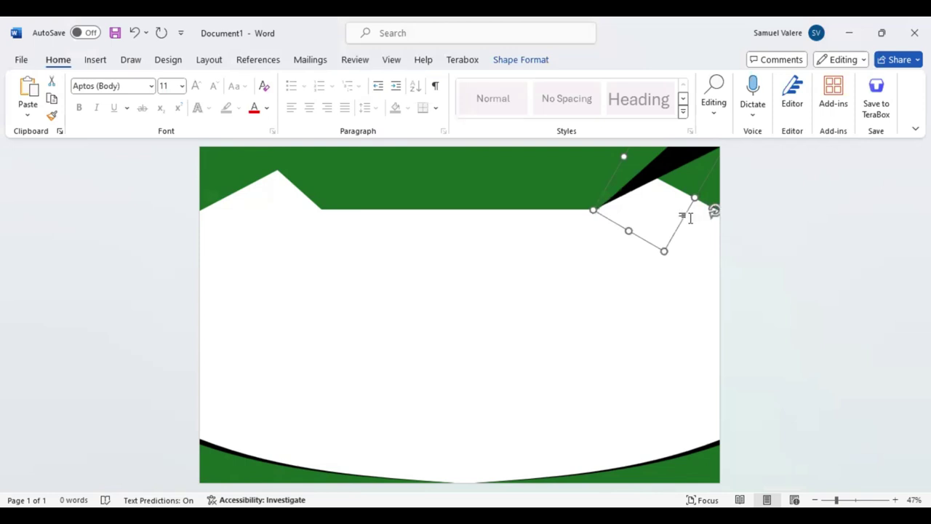
pyautogui.click(564, 268)
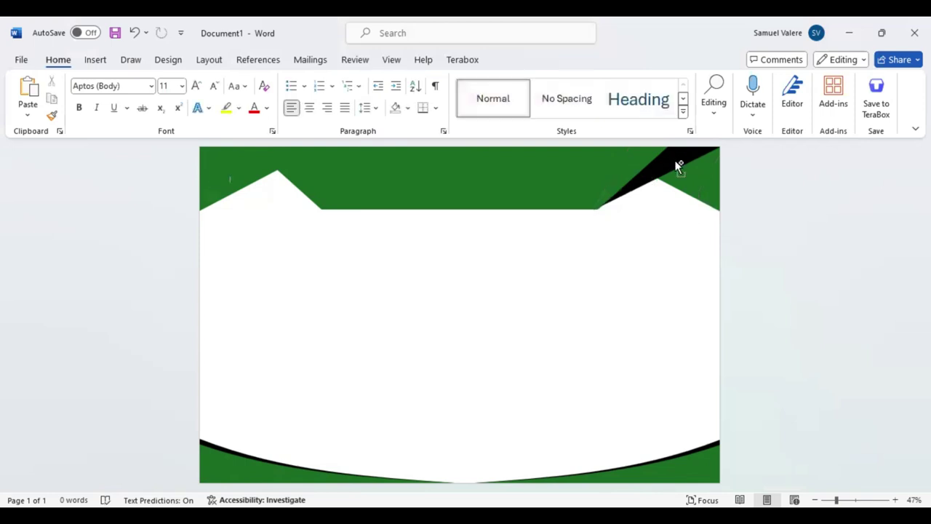
pyautogui.click(674, 163)
pyautogui.moveTo(672, 167); pyautogui.dragTo(256, 202)
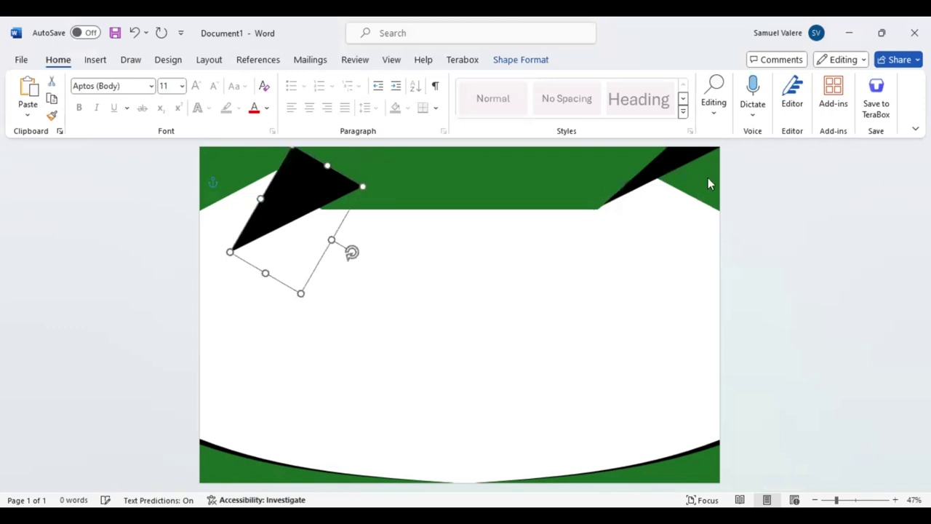
# - Flip the copied black shape horizontally, send it behind the green header, and nudge it down
pyautogui.click(510, 63)
pyautogui.click(746, 120)
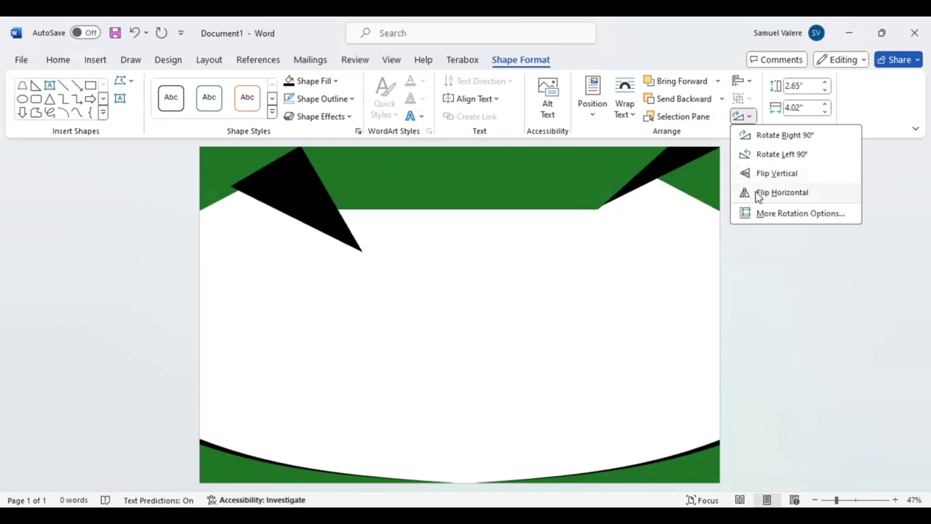
pyautogui.click(265, 159)
pyautogui.moveTo(266, 158); pyautogui.dragTo(267, 155)
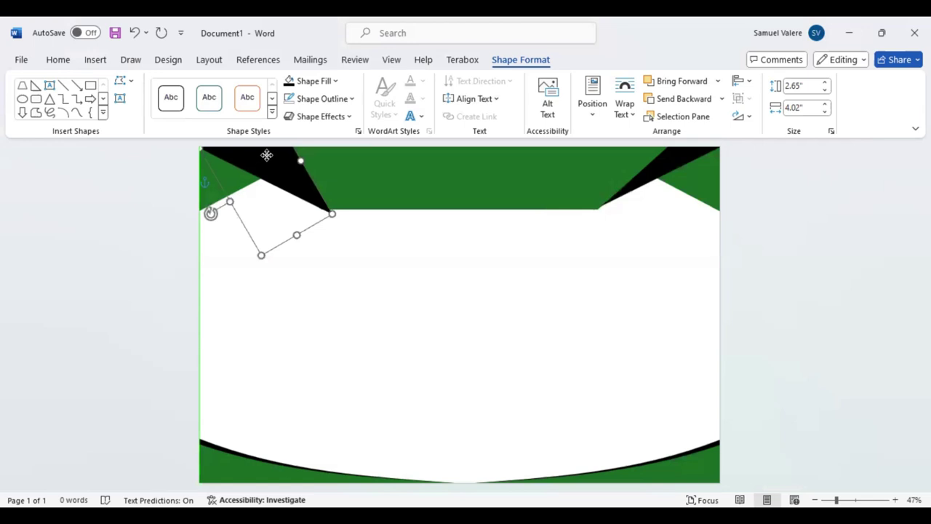
pyautogui.click(677, 101)
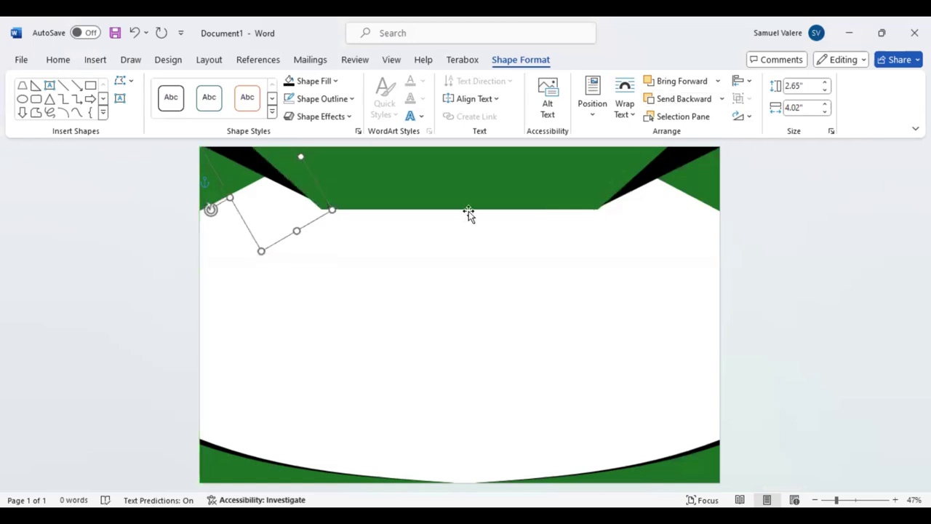
pyautogui.press('Down')
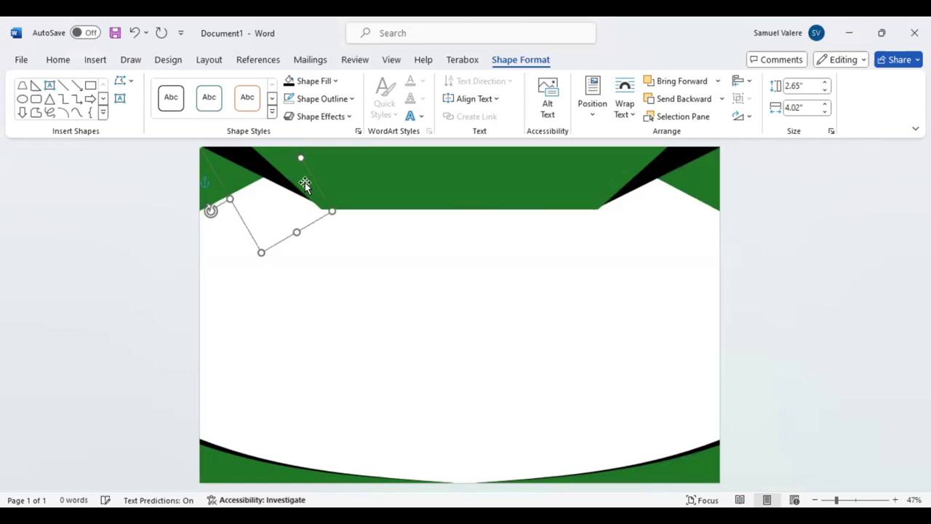
pyautogui.press('Down')
# - Fine-tune the top-left black shape's position and compare it with the right one
pyautogui.click(396, 267)
pyautogui.click(236, 162)
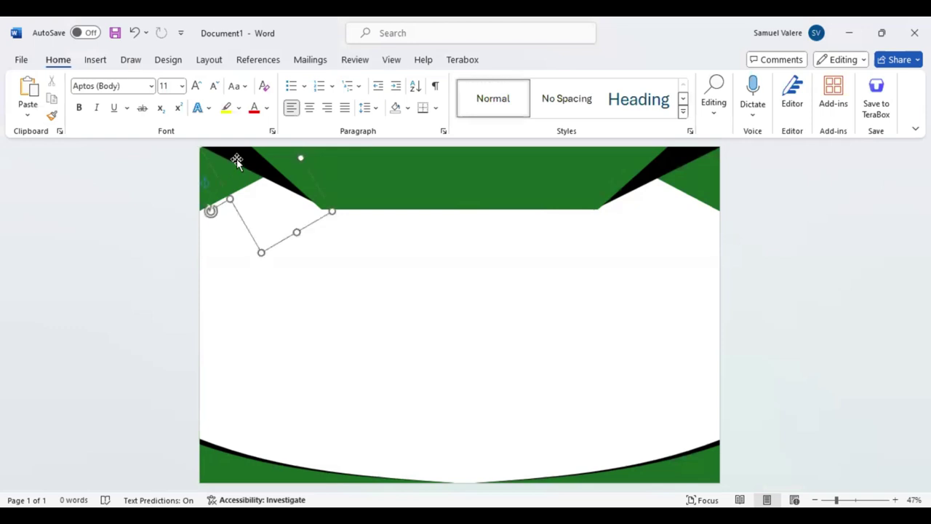
pyautogui.click(447, 278)
pyautogui.click(254, 171)
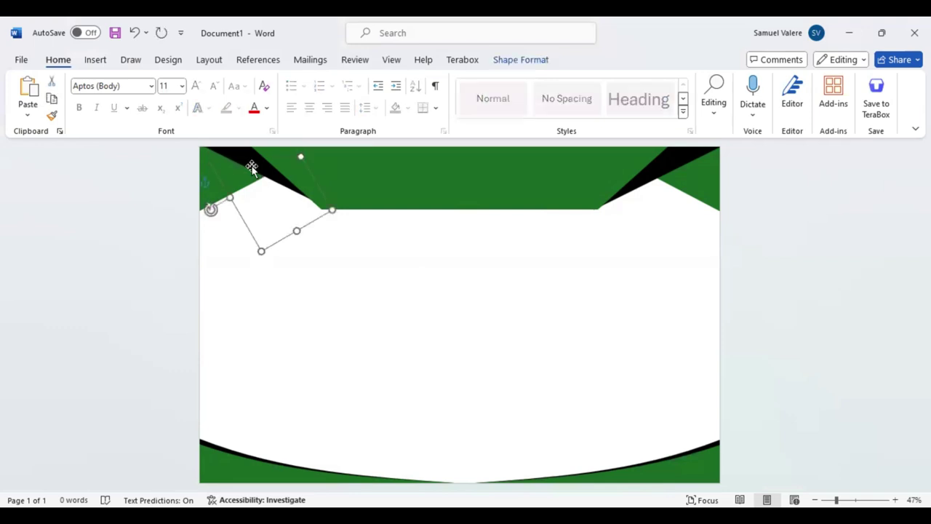
pyautogui.moveTo(255, 173); pyautogui.dragTo(252, 166)
pyautogui.click(639, 189)
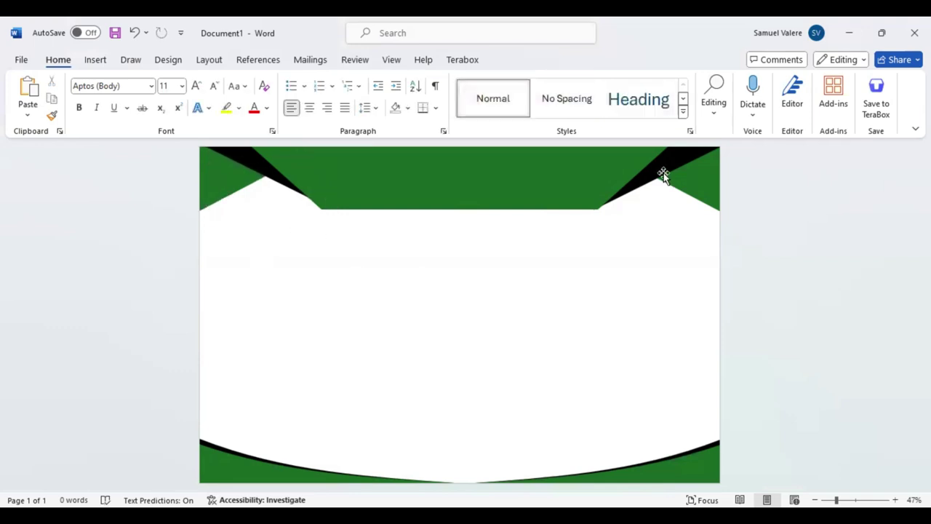
pyautogui.click(664, 172)
pyautogui.click(640, 261)
# - Draw a text box over the header reading 'Certificate', with no fill and centred text
pyautogui.click(99, 61)
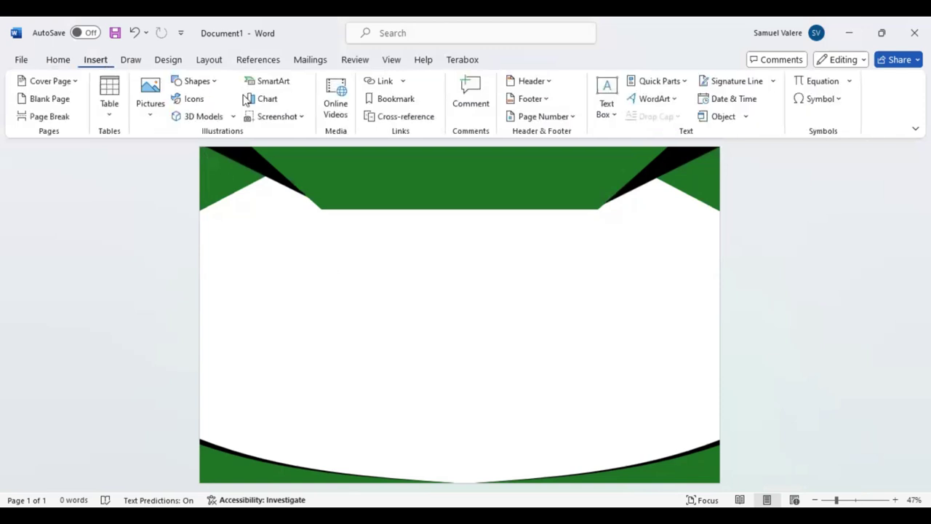
pyautogui.click(196, 80)
pyautogui.click(182, 164)
pyautogui.moveTo(359, 162); pyautogui.dragTo(588, 189)
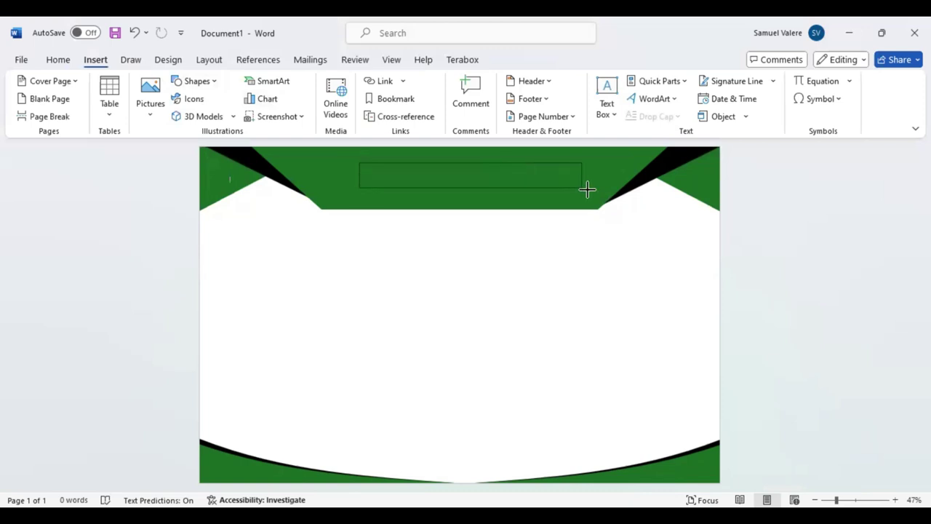
pyautogui.write('Certificate')
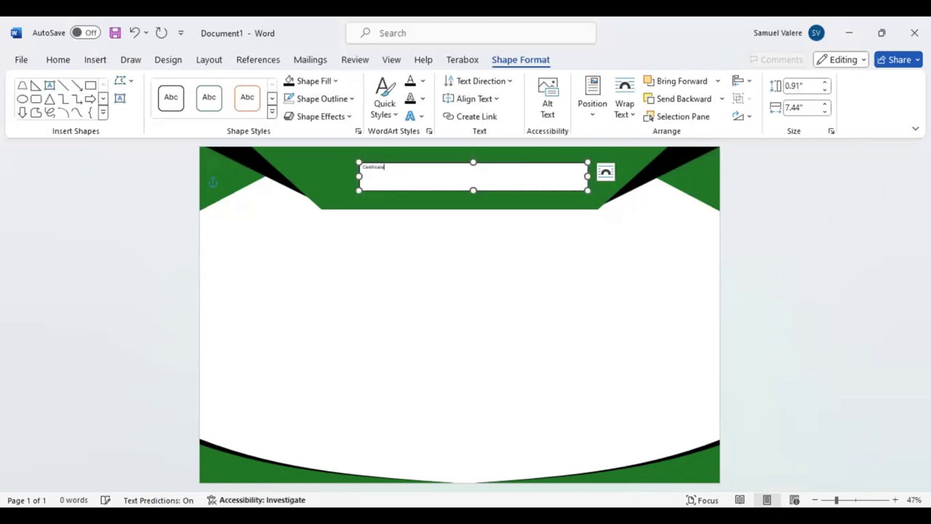
pyautogui.doubleClick(367, 167)
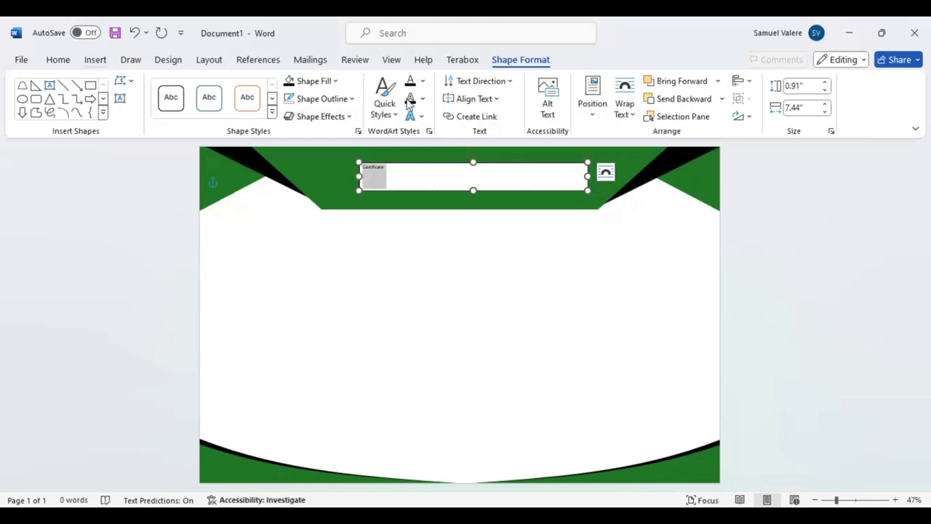
pyautogui.click(336, 81)
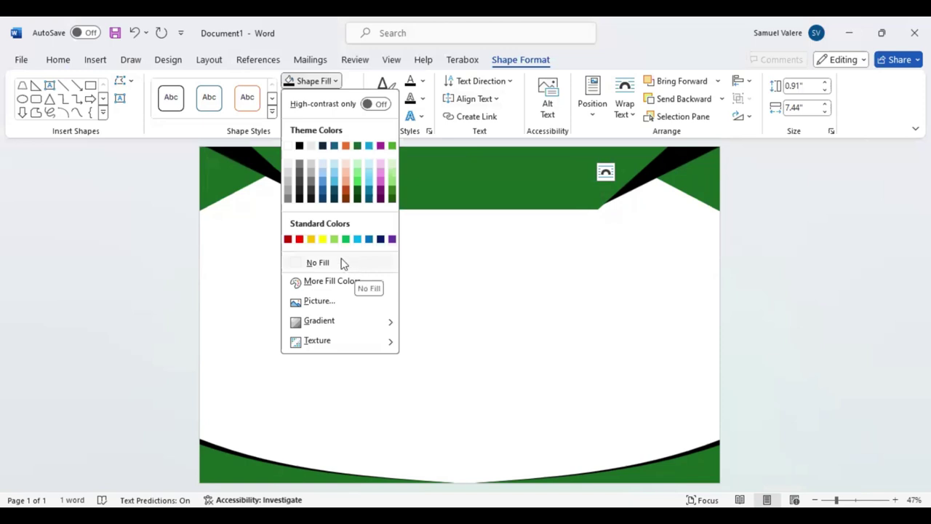
pyautogui.click(299, 264)
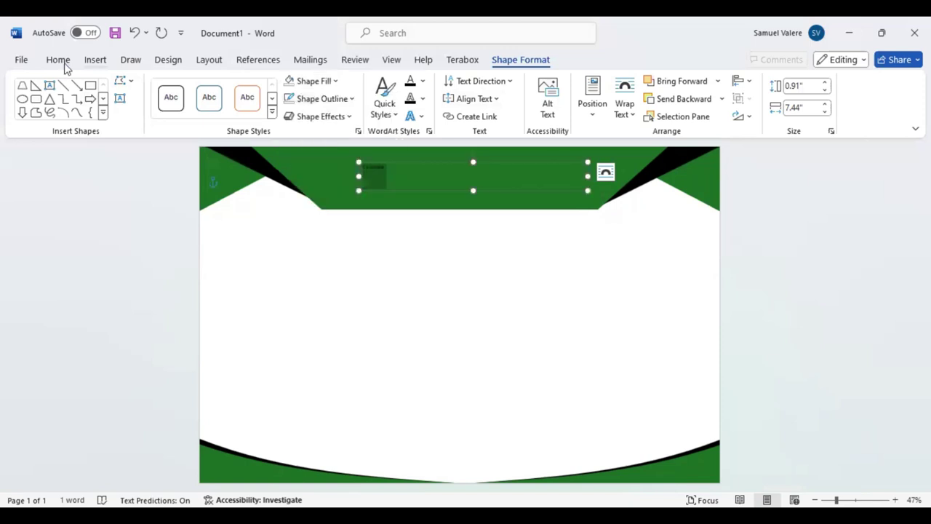
pyautogui.click(309, 109)
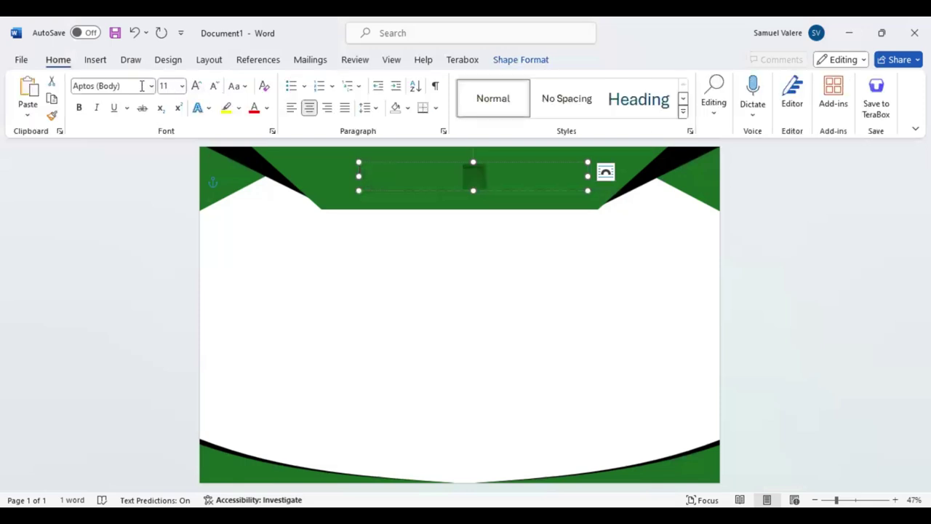
# - Switch the title to Baskerville Old Face and resize it with Grow/Shrink Font to 48 pt
pyautogui.click(109, 86)
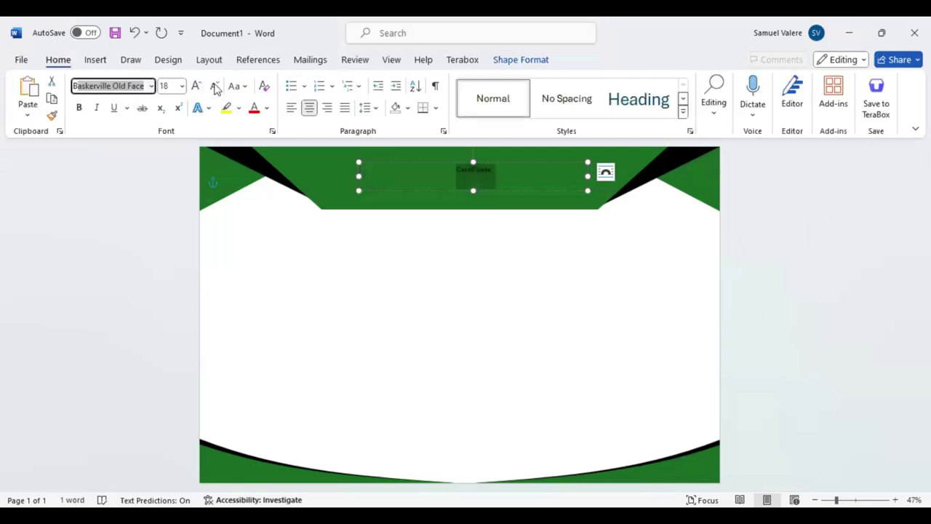
pyautogui.press('Return')
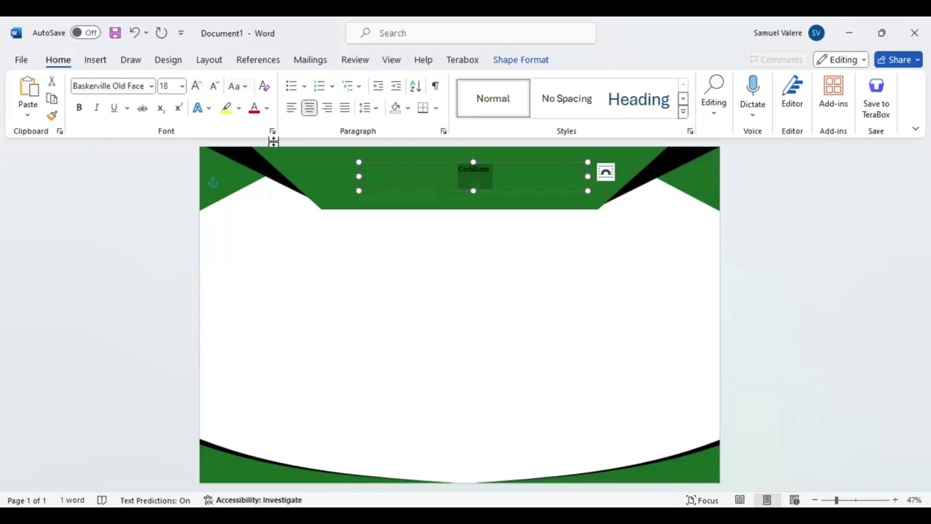
pyautogui.click(198, 86)
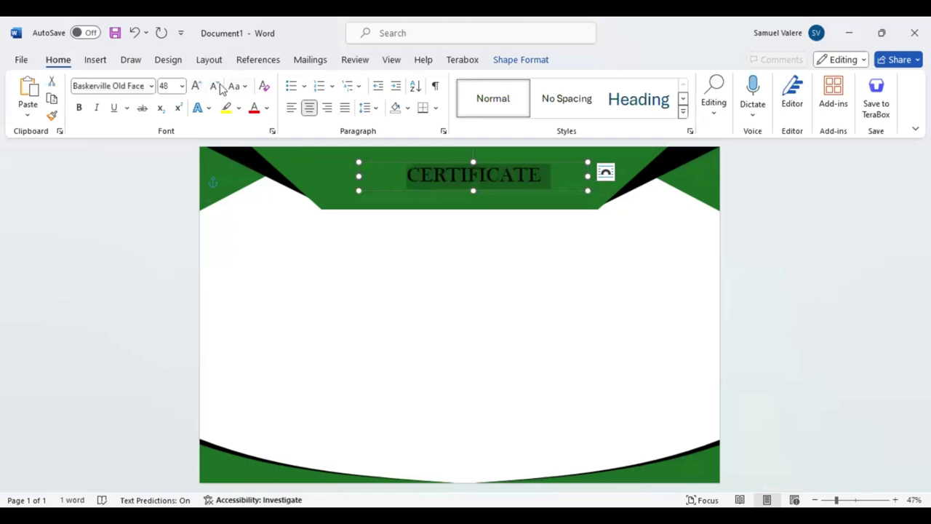
pyautogui.click(198, 87)
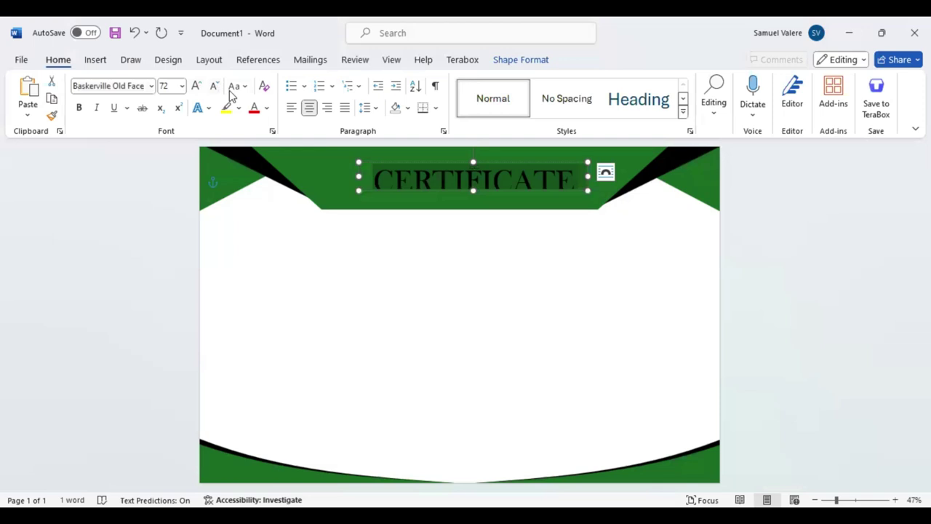
pyautogui.click(214, 86)
pyautogui.click(170, 85)
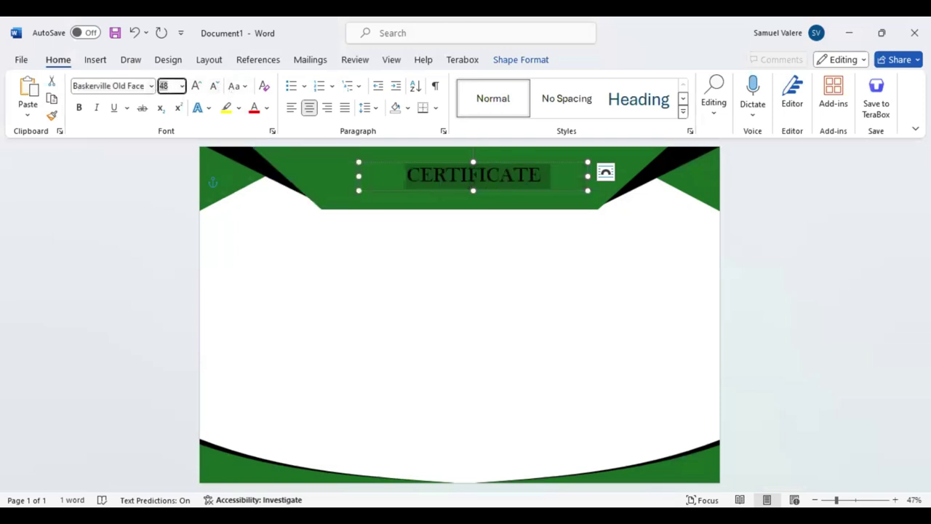
# - Size the title at 60 pt, expand its letter spacing by 7 pt, and colour it white
pyautogui.write('60')
pyautogui.press('Return')
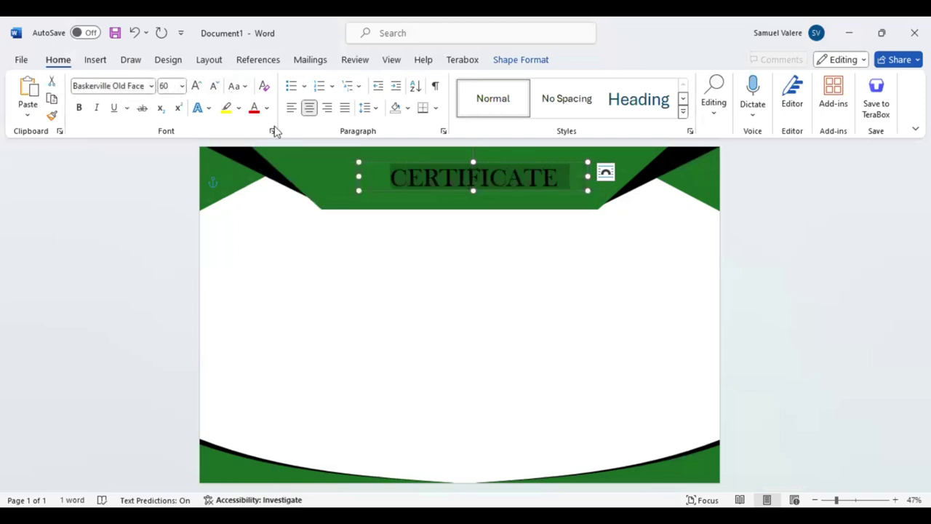
pyautogui.click(273, 130)
pyautogui.click(471, 161)
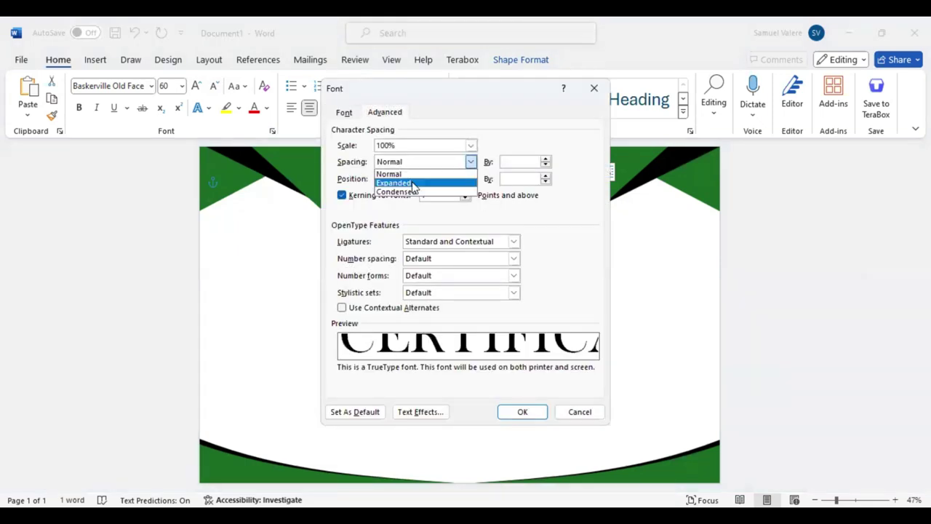
pyautogui.click(394, 183)
pyautogui.doubleClick(503, 162)
pyautogui.write('7')
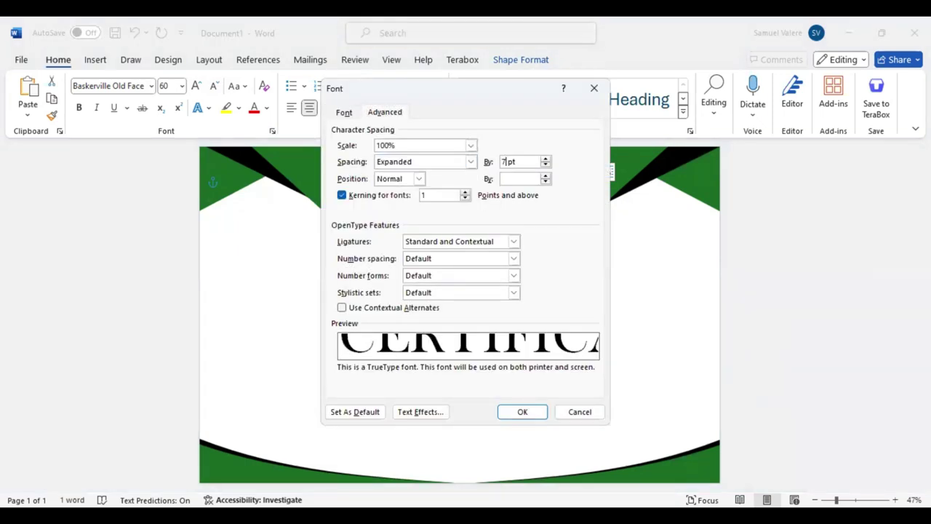
pyautogui.press('Return')
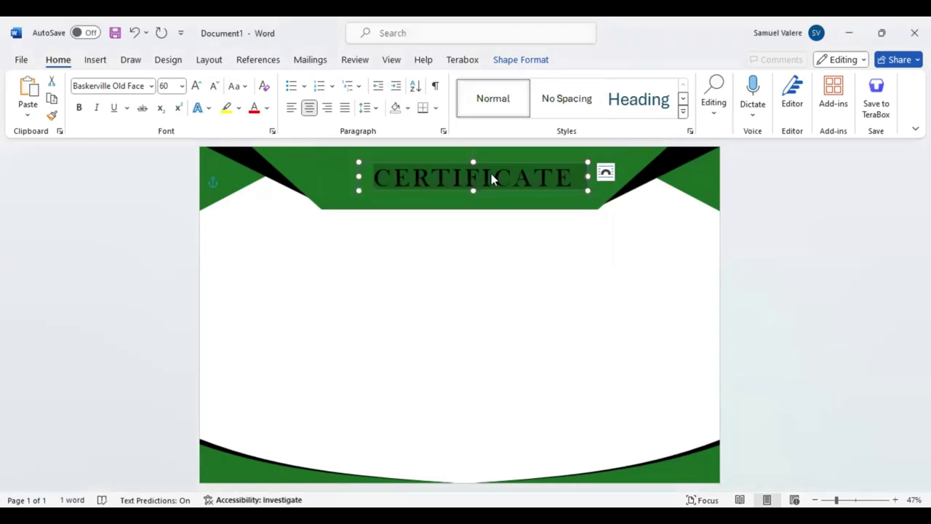
pyautogui.click(269, 109)
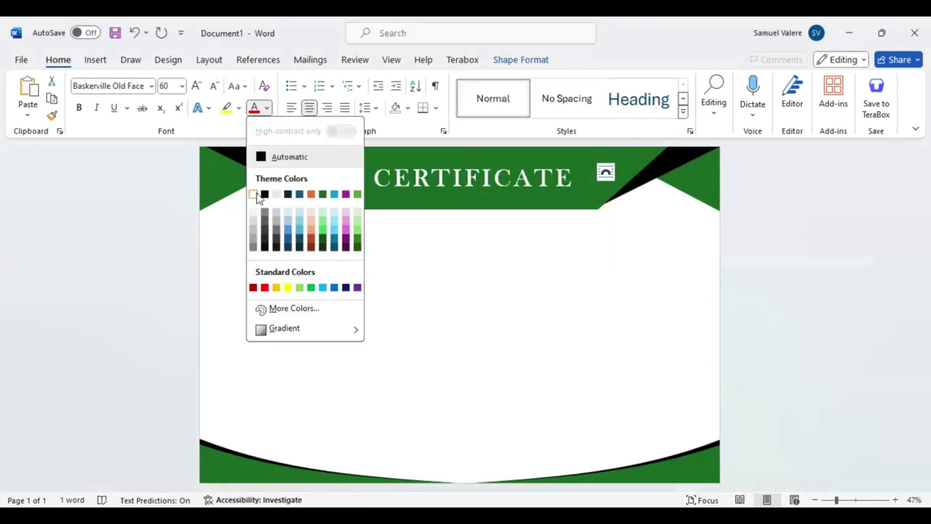
pyautogui.click(453, 192)
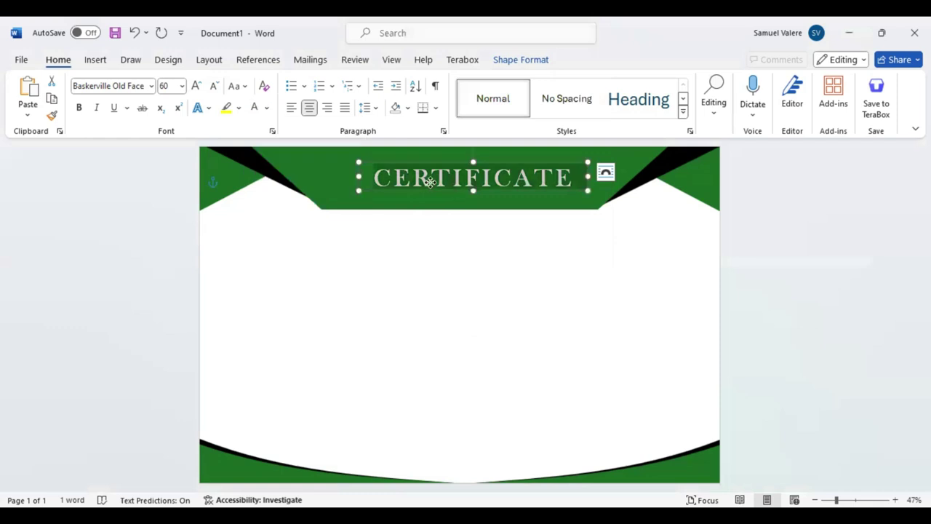
# - Centre the CERTIFICATE title and paste a copy set to Arial Black at 20 pt
pyautogui.moveTo(430, 182); pyautogui.dragTo(430, 182)
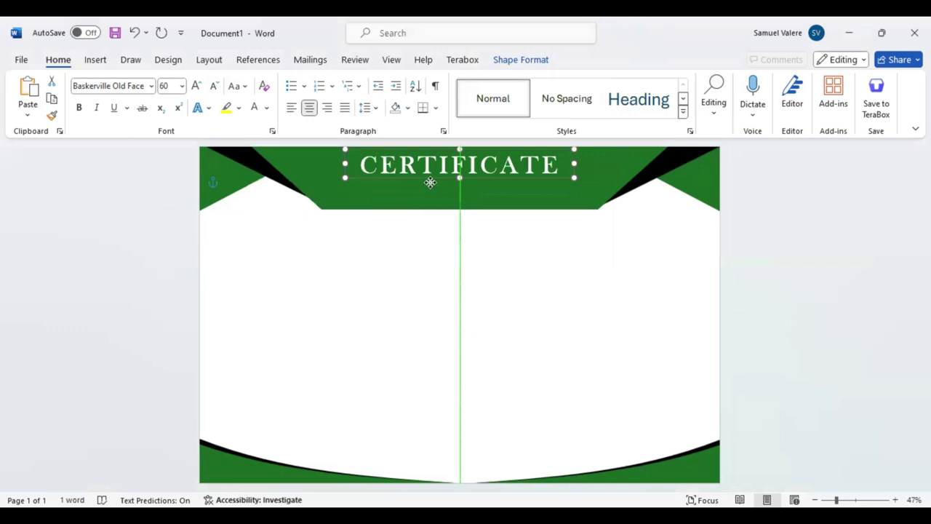
pyautogui.moveTo(430, 181); pyautogui.dragTo(430, 183)
pyautogui.hotkey('ctrl', 'v')
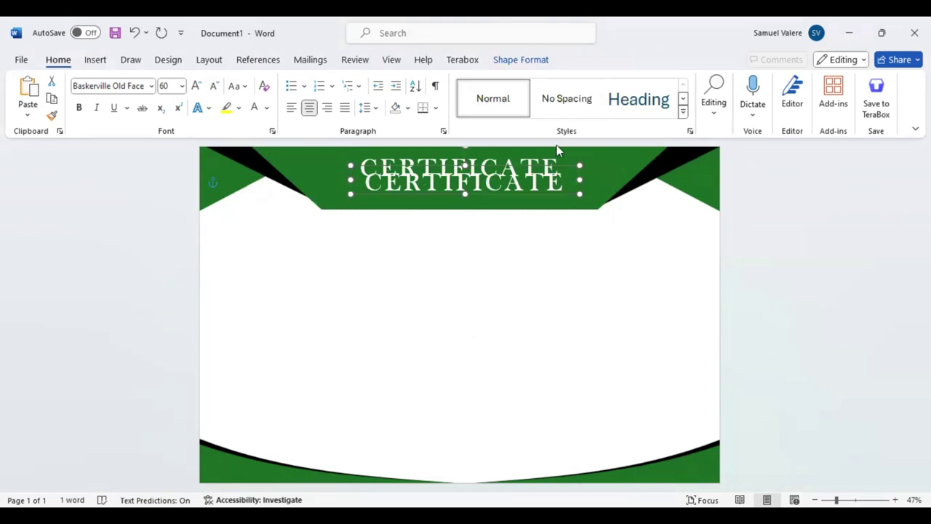
pyautogui.rightClick(542, 374)
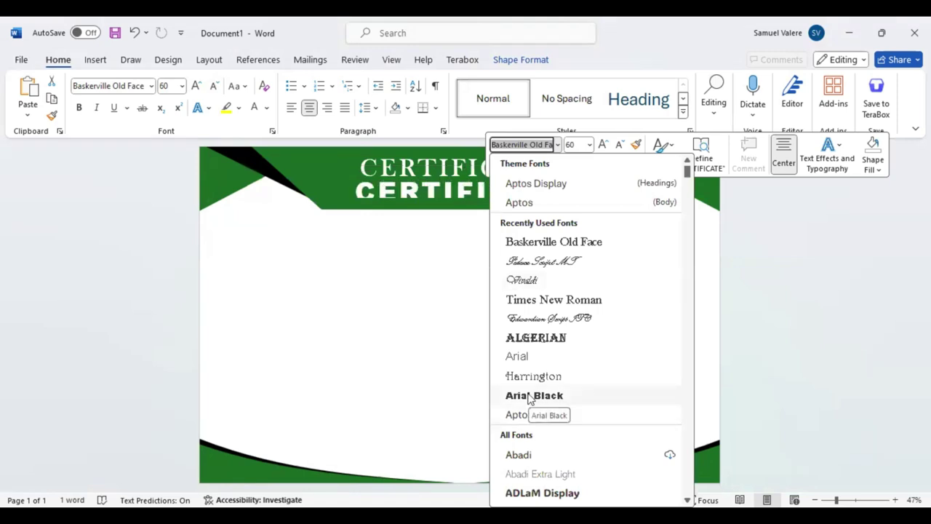
pyautogui.click(529, 399)
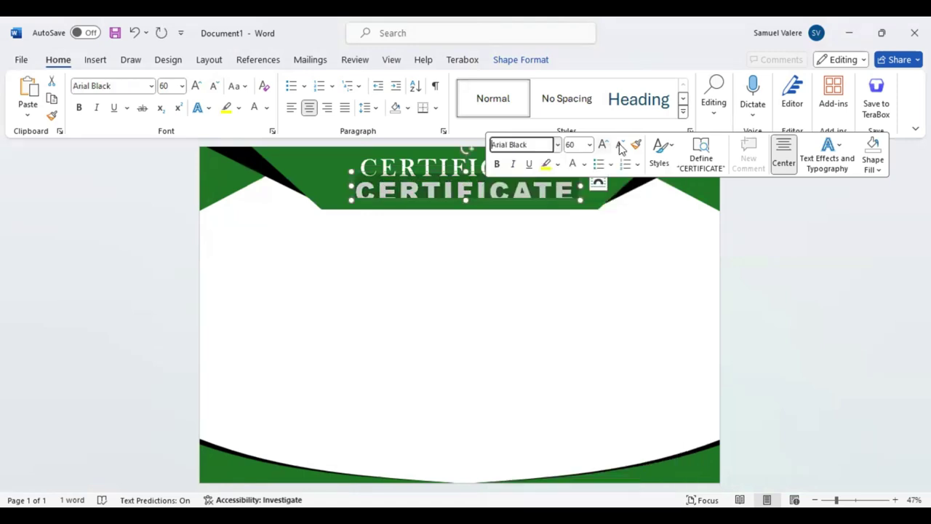
pyautogui.click(621, 146)
pyautogui.click(620, 146)
pyautogui.click(620, 146)
pyautogui.click(621, 147)
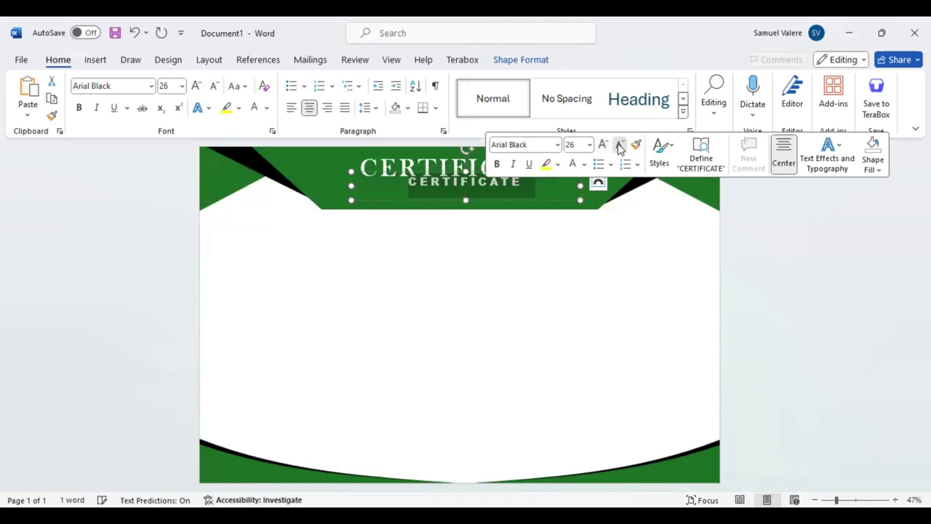
pyautogui.click(619, 146)
pyautogui.click(620, 146)
pyautogui.click(619, 146)
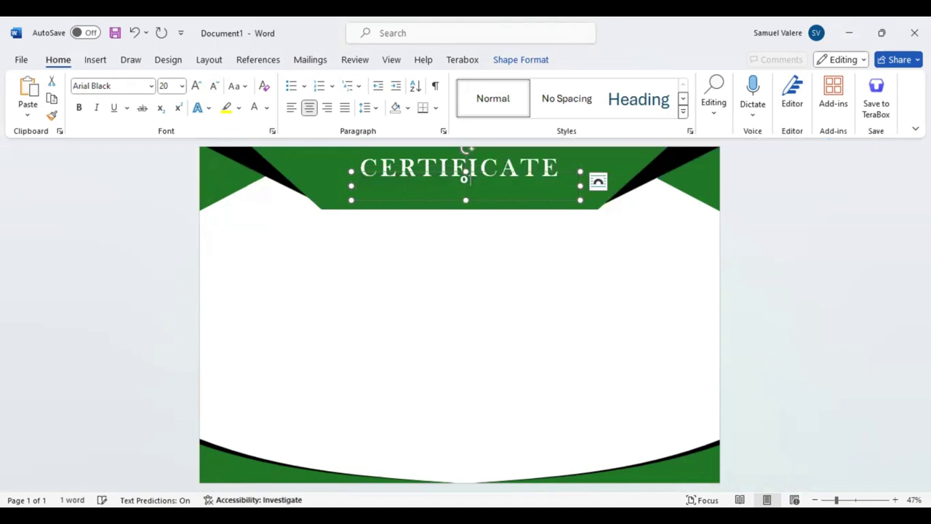
# - Change the copy to 'Of Achievement' in all caps at 16 pt, centred under the title
pyautogui.write('Of Achievem')
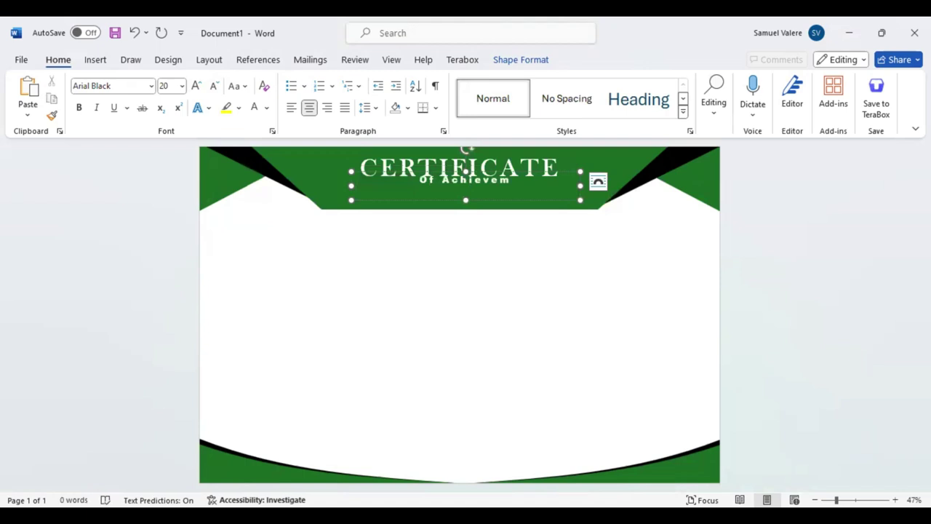
pyautogui.write('en')
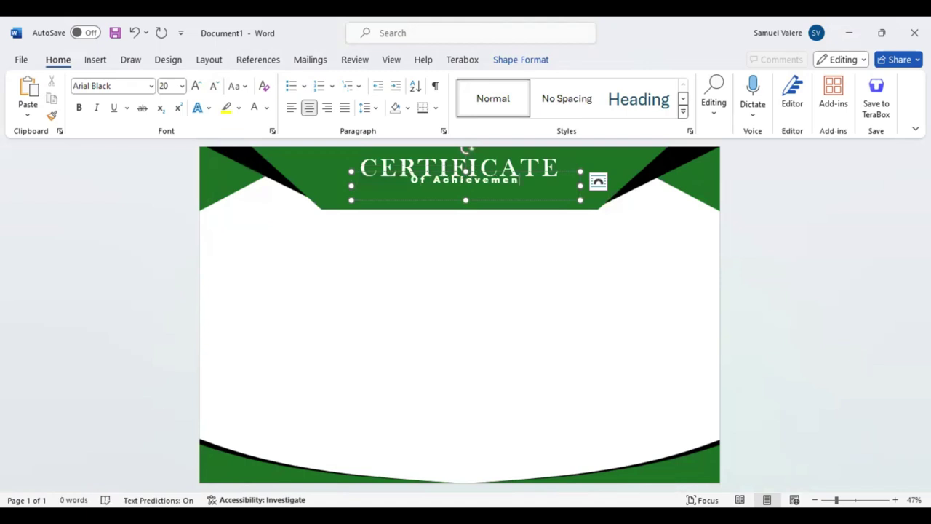
pyautogui.write('t')
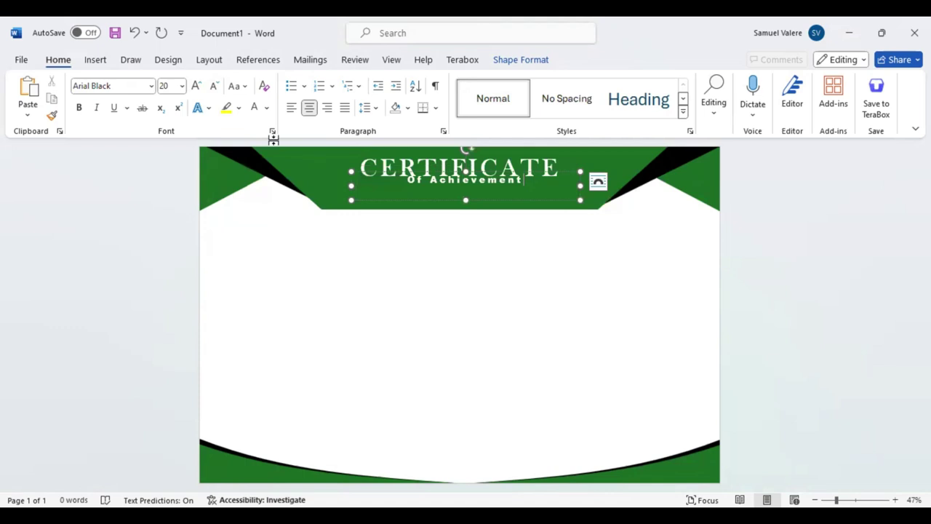
pyautogui.hotkey('shift', 'Home')
pyautogui.hotkey('ctrl', 'shift', 'a')
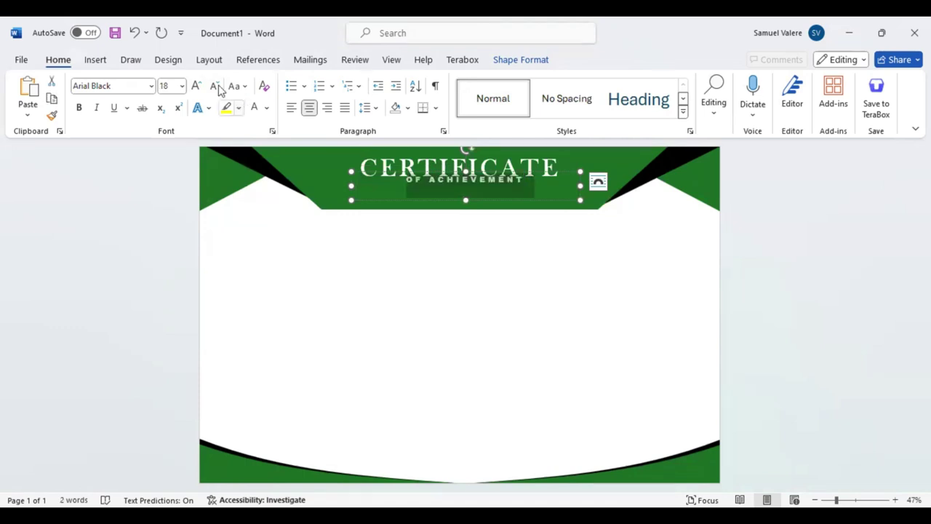
pyautogui.click(217, 86)
pyautogui.click(217, 85)
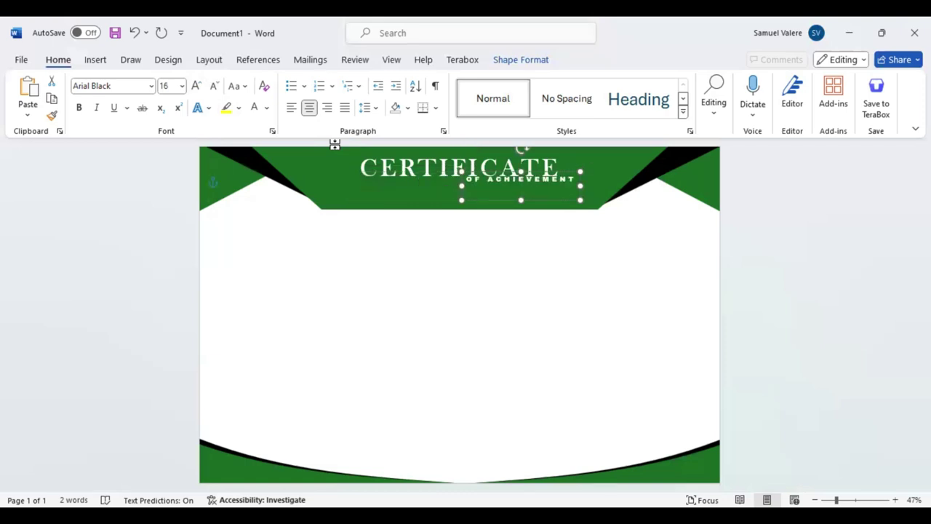
pyautogui.moveTo(521, 186); pyautogui.dragTo(460, 191)
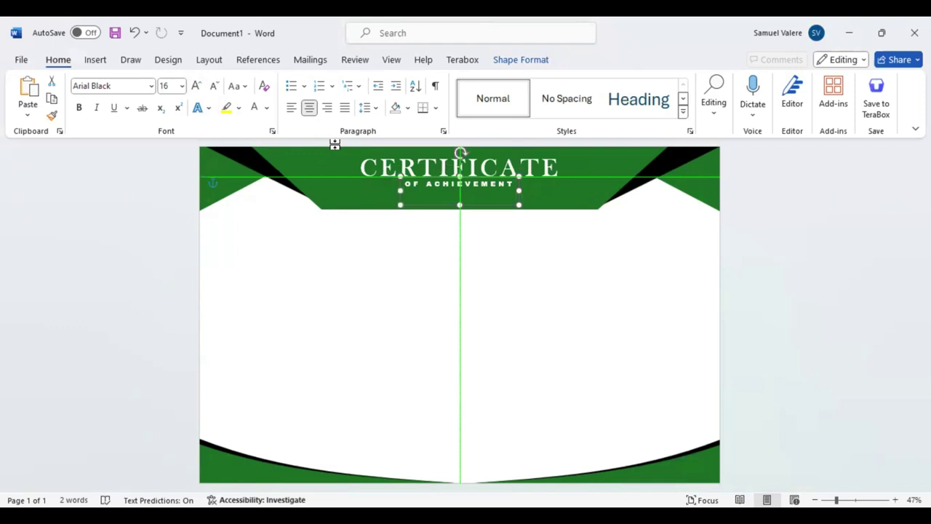
pyautogui.moveTo(456, 193); pyautogui.dragTo(457, 194)
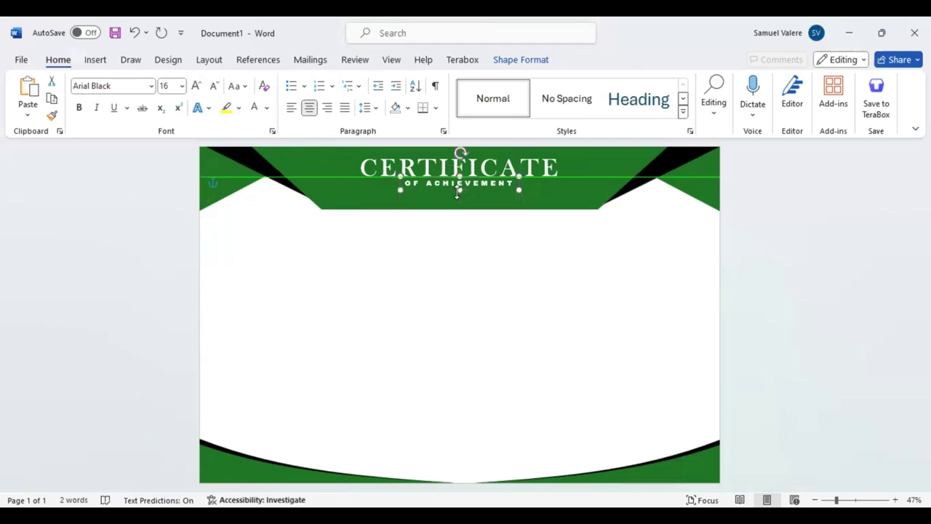
# - Insert a line shape with a white outline and a thin weight
pyautogui.click(98, 61)
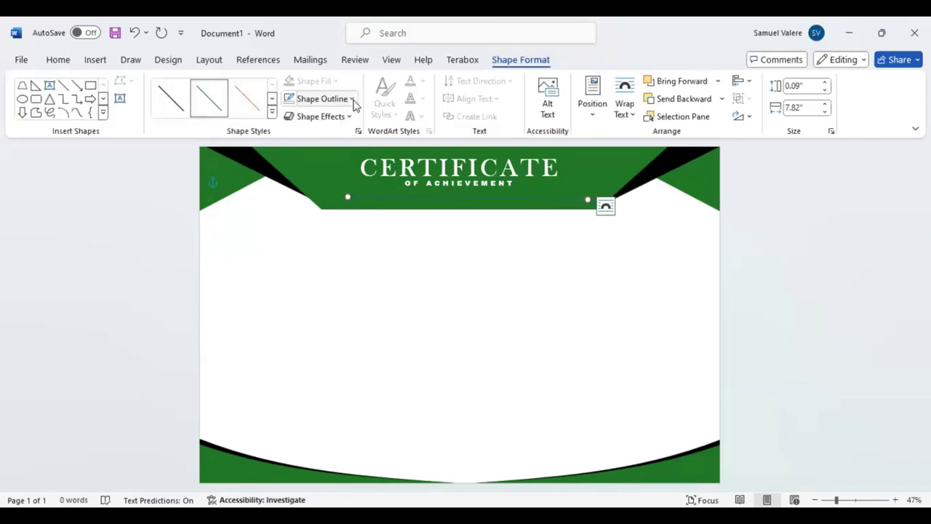
pyautogui.click(353, 99)
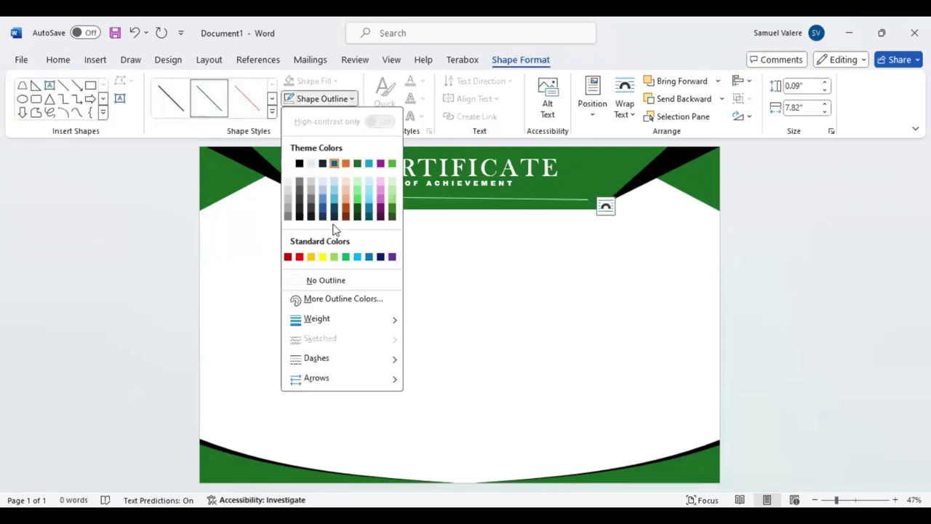
pyautogui.click(288, 163)
pyautogui.click(353, 99)
pyautogui.press('Escape')
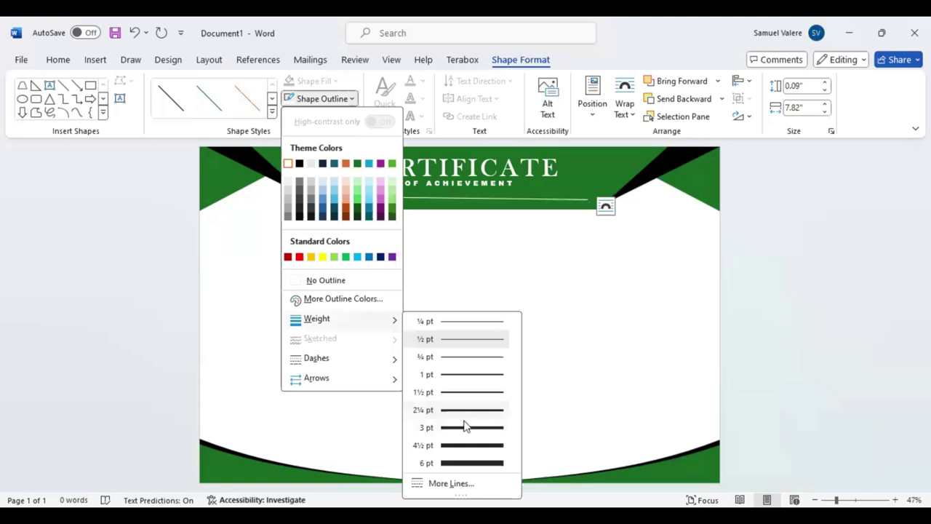
pyautogui.click(590, 198)
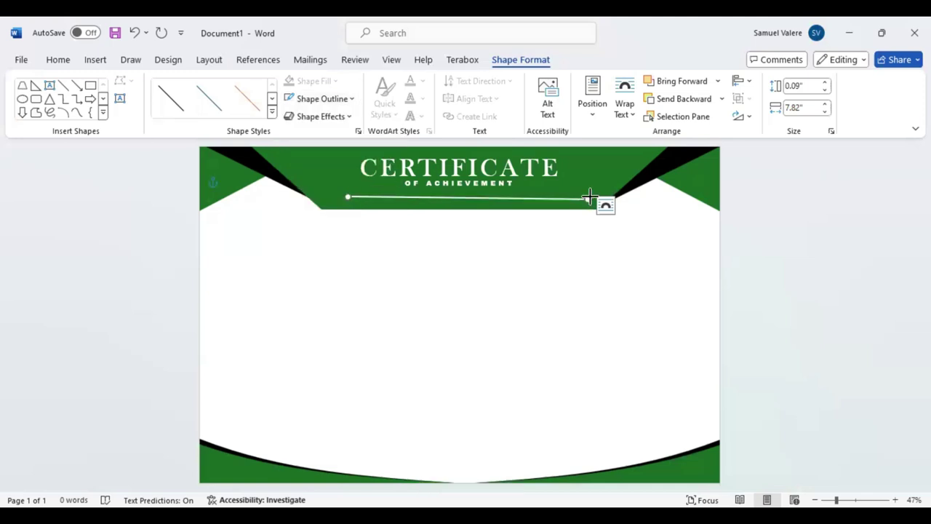
# - Level the white line and move it just beneath the OF ACHIEVEMENT subtitle
pyautogui.moveTo(589, 198); pyautogui.dragTo(591, 196)
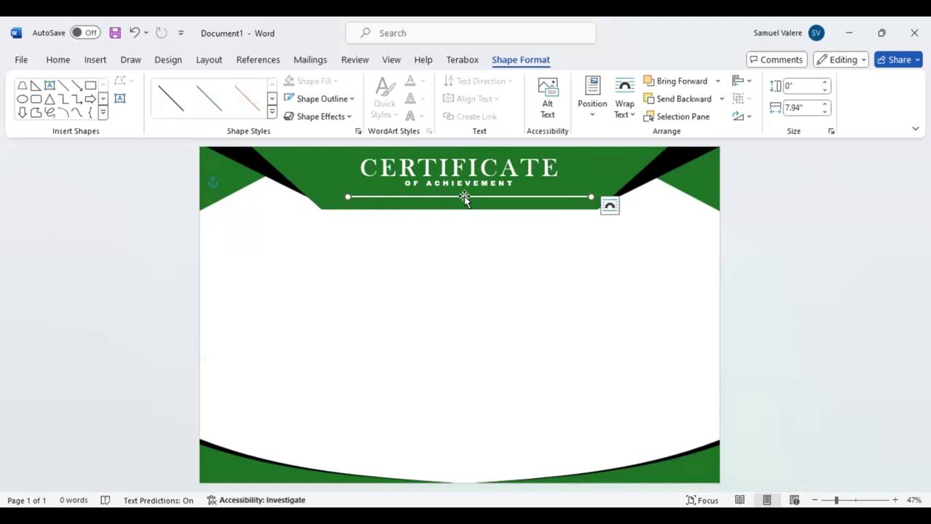
pyautogui.moveTo(464, 197); pyautogui.dragTo(448, 189)
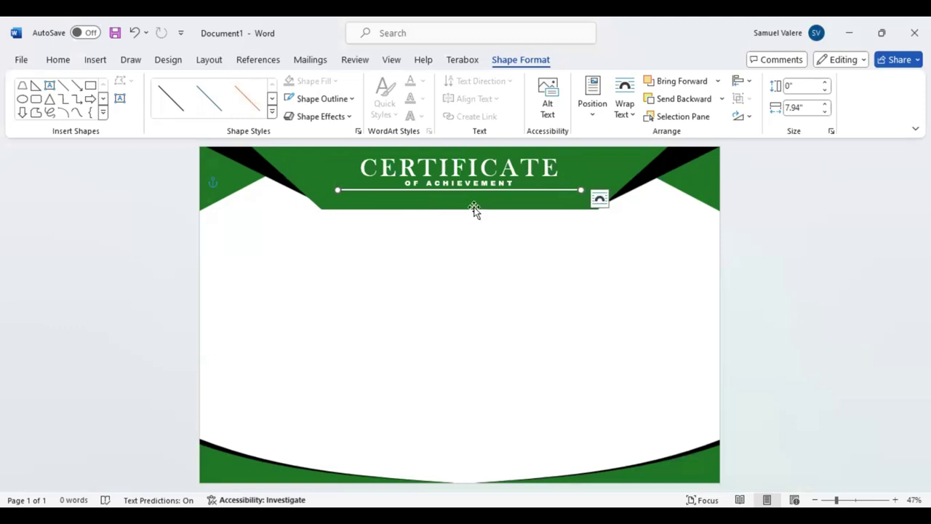
pyautogui.click(465, 184)
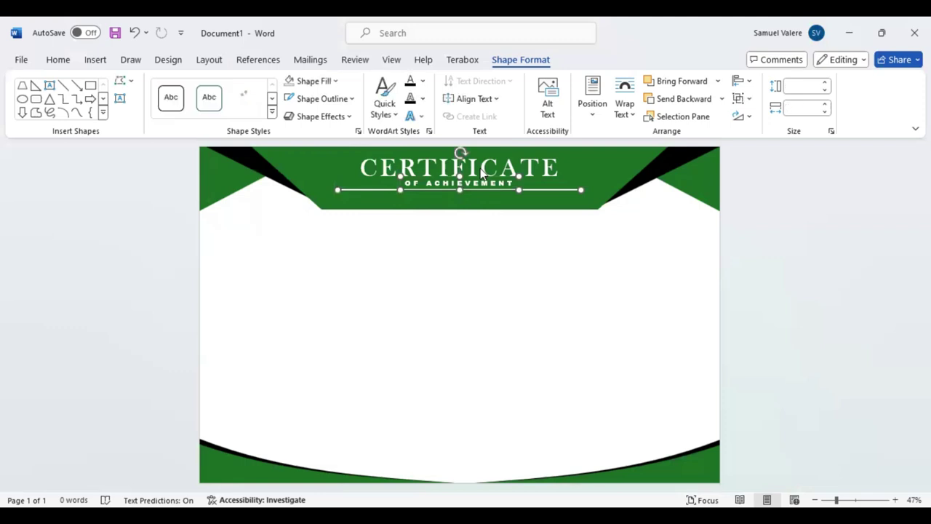
pyautogui.keyDown('shift'); pyautogui.click(481, 173); pyautogui.keyUp('shift')
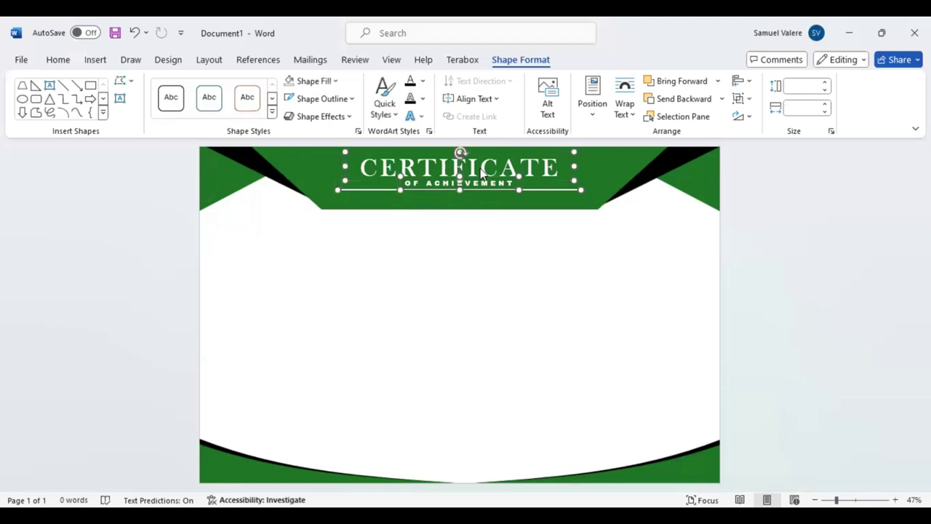
pyautogui.click(449, 249)
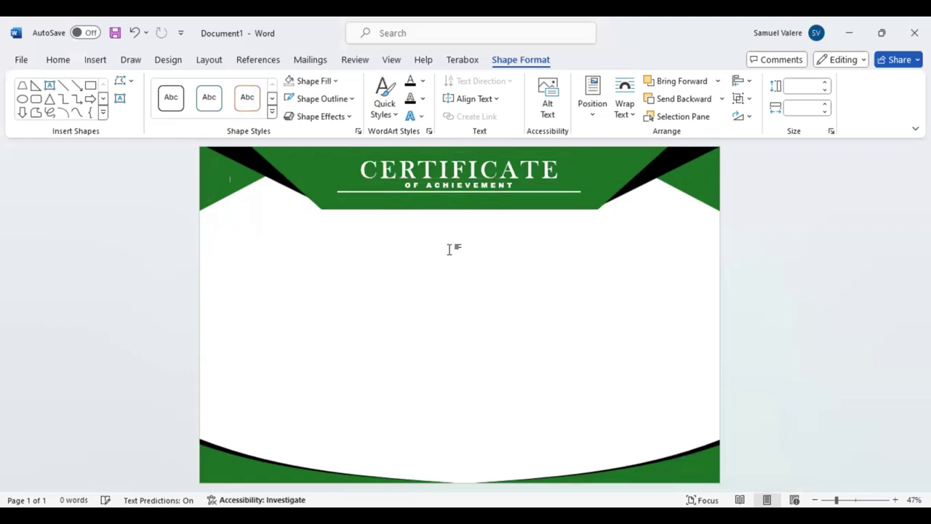
# - Copy the subtitle box below the banner as black 'This Certificate is Greatly Presented To' text, widened and centred
pyautogui.click(469, 195)
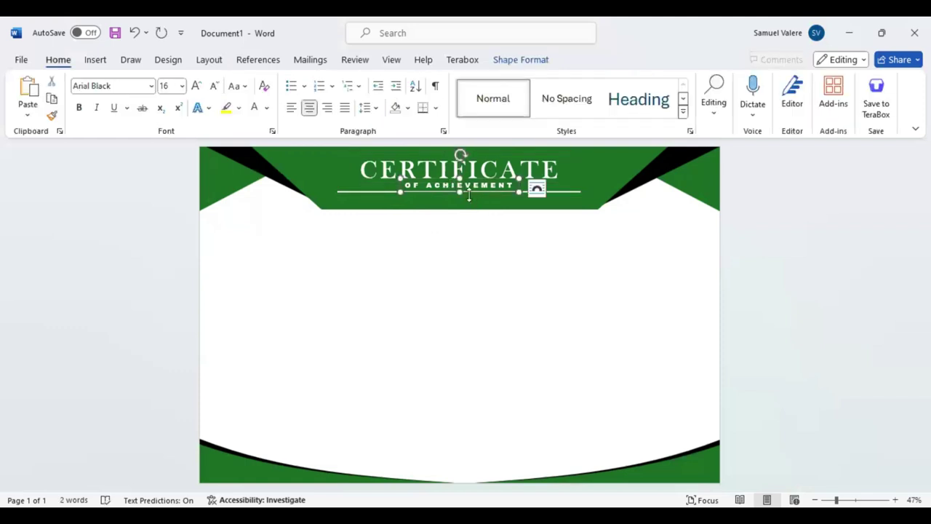
pyautogui.moveTo(470, 195); pyautogui.dragTo(460, 226)
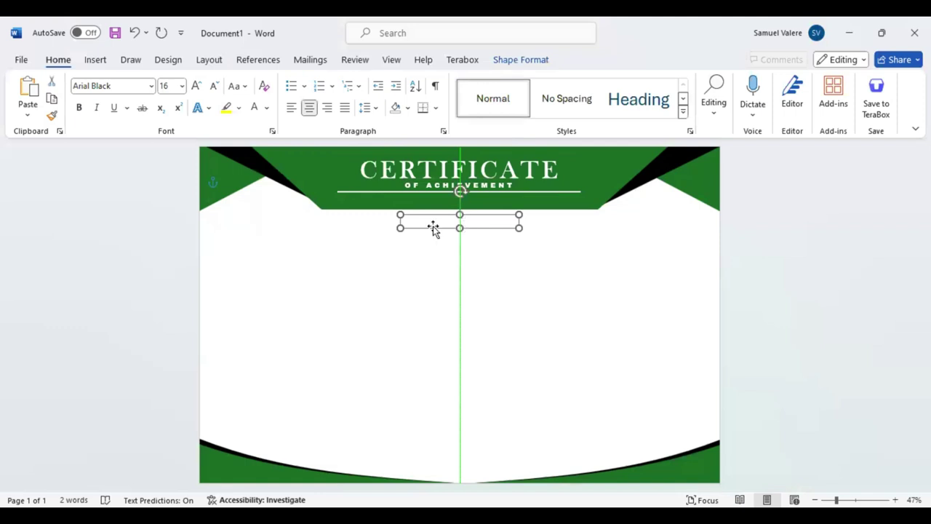
pyautogui.moveTo(462, 220); pyautogui.dragTo(434, 228)
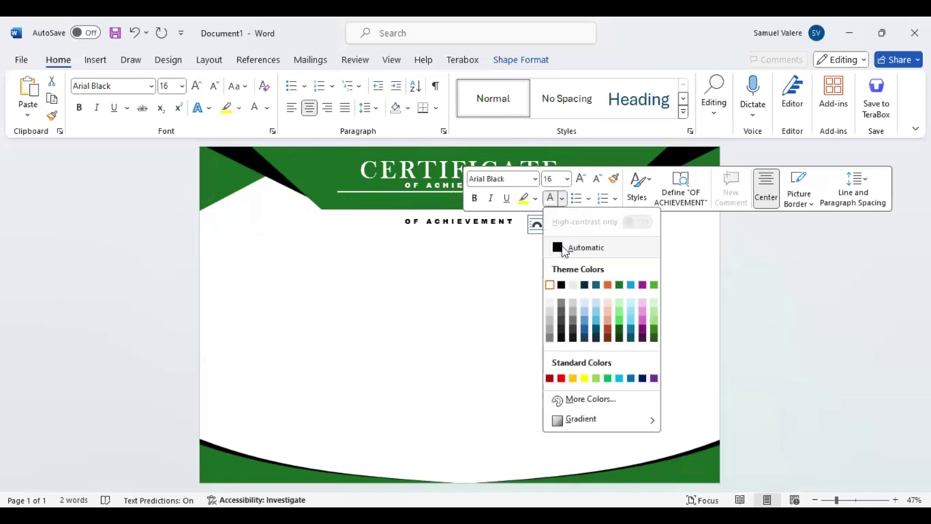
pyautogui.click(449, 225)
pyautogui.write('Th')
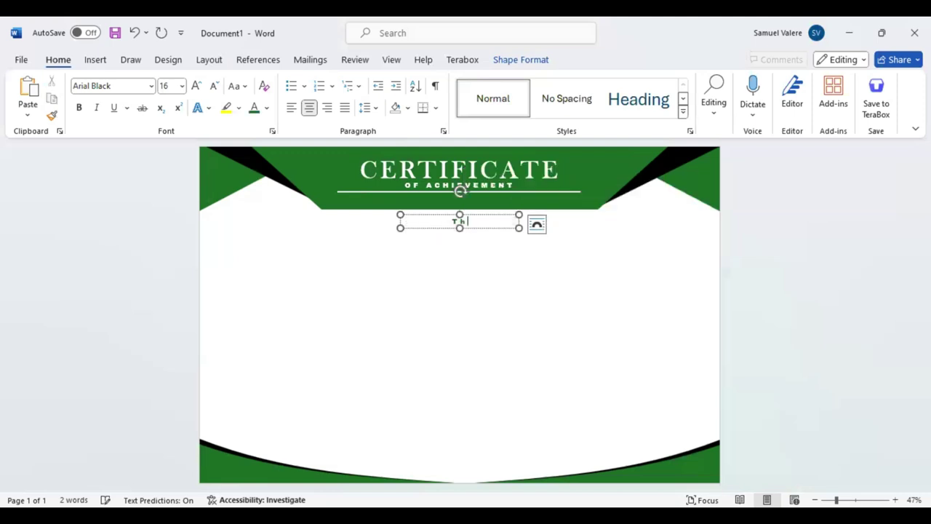
pyautogui.write('is Cert')
pyautogui.write('ificate')
pyautogui.moveTo(399, 227); pyautogui.dragTo(265, 226)
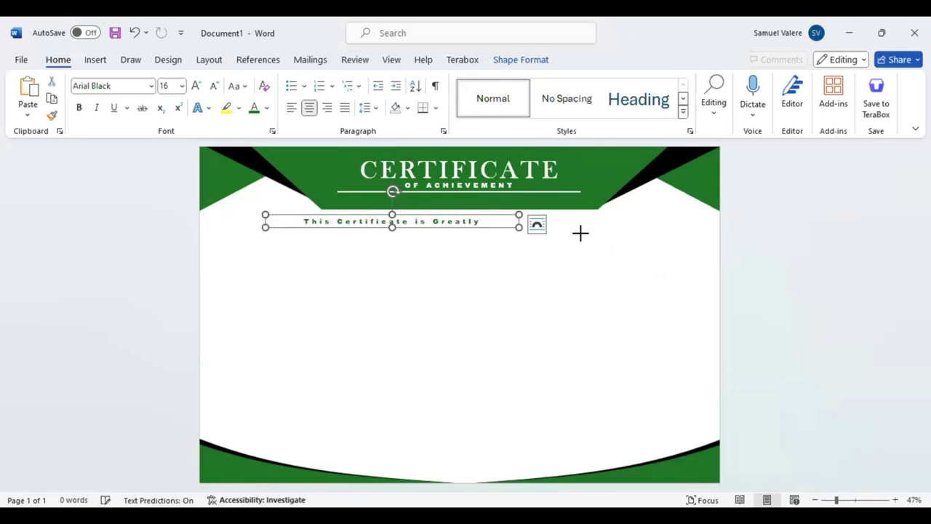
pyautogui.moveTo(580, 233); pyautogui.dragTo(580, 233)
pyautogui.write('Presented To')
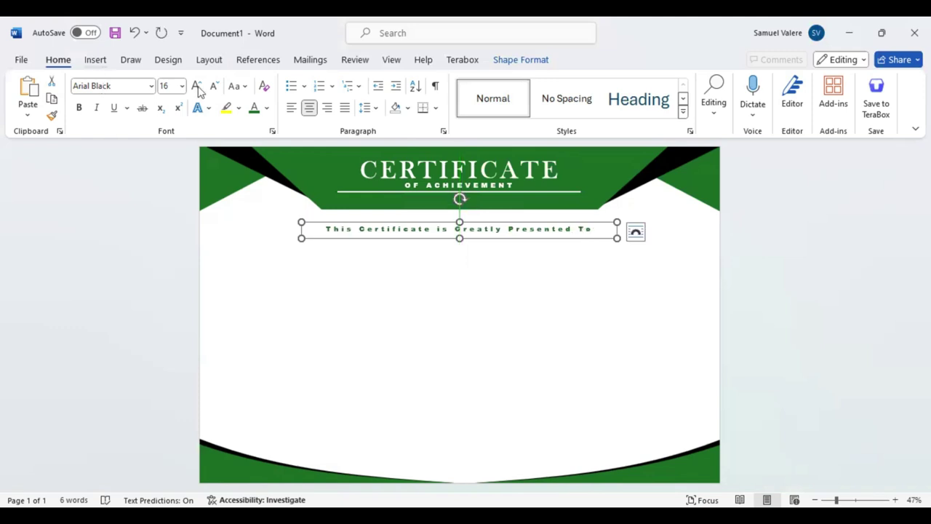
pyautogui.scroll(-1, 216, 86)
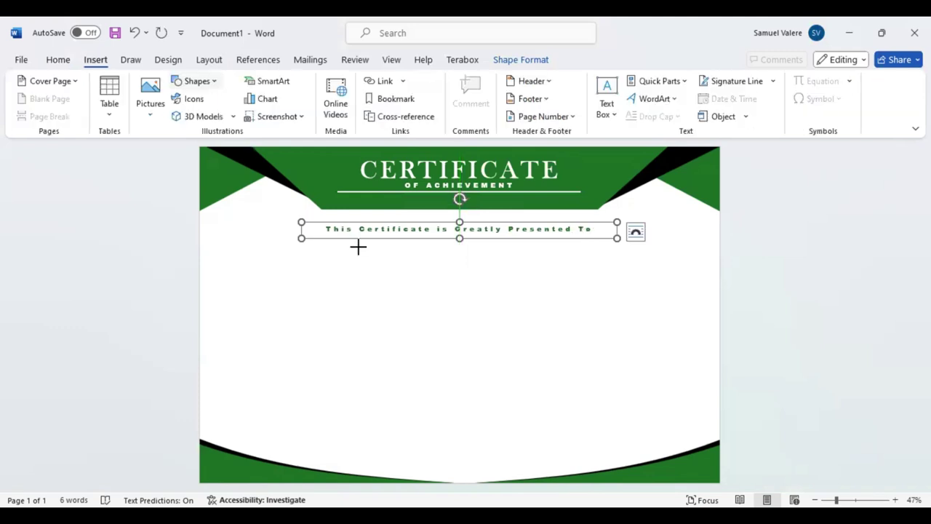
# - Draw a text box below the presentation line with 'Name Surname' centred and no outline
pyautogui.moveTo(362, 262); pyautogui.dragTo(557, 319)
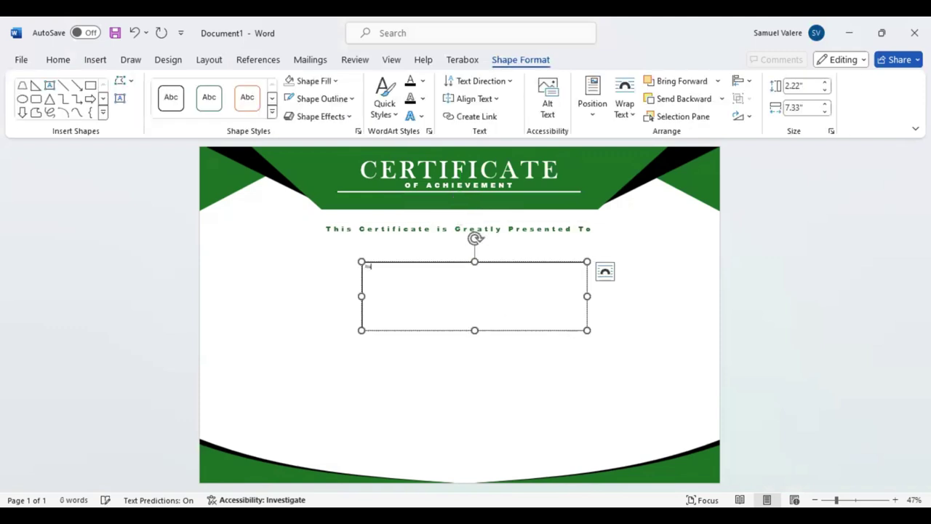
pyautogui.write('me Su')
pyautogui.write('rname')
pyautogui.hotkey('ctrl', 'a')
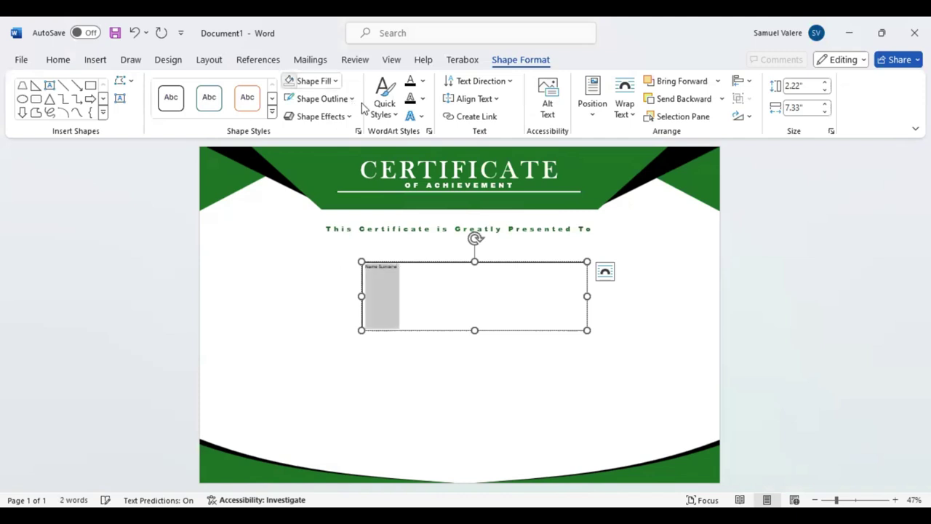
pyautogui.click(354, 99)
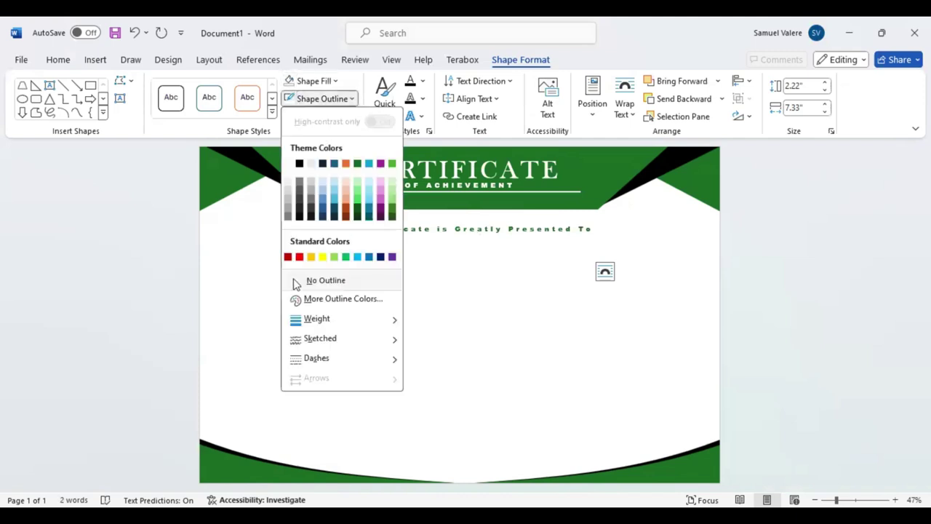
pyautogui.click(68, 64)
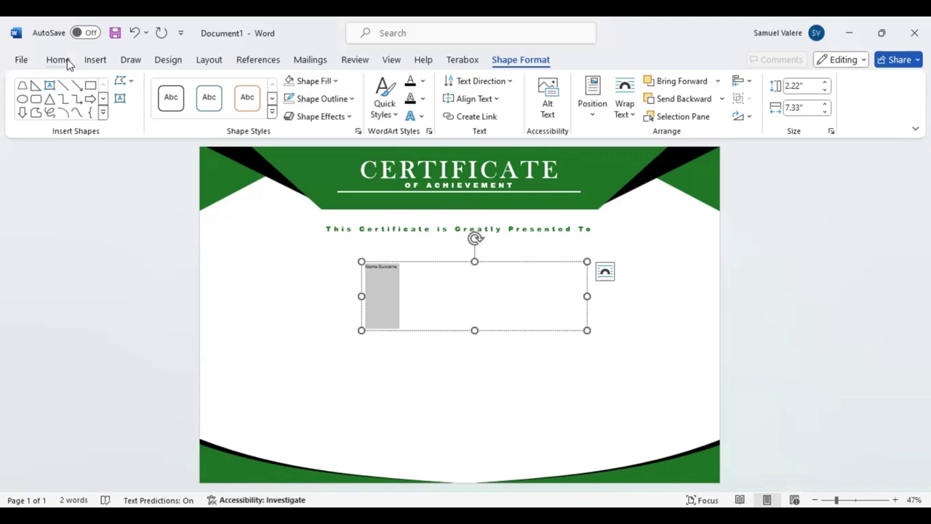
pyautogui.hotkey('ctrl', 'e')
# - Set the name to Palace Script MT, enlarge it, and widen its box to one line
pyautogui.click(127, 87)
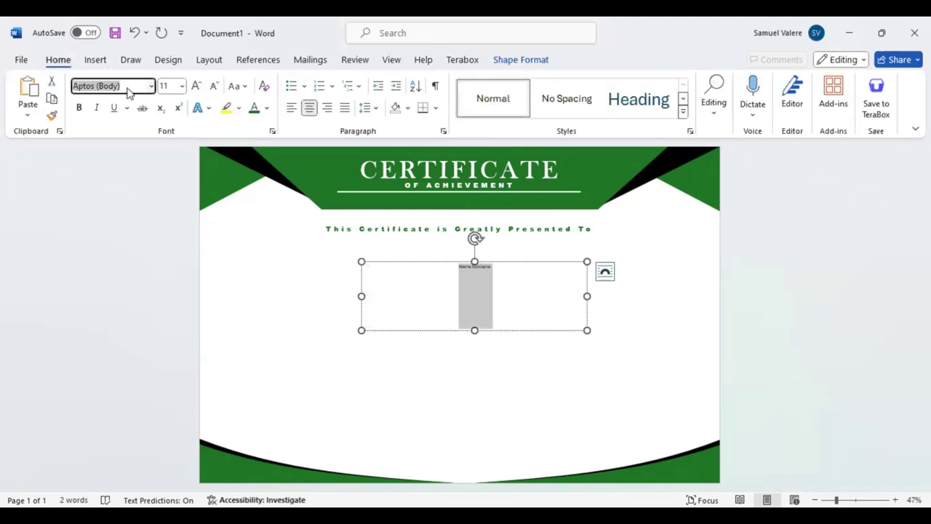
pyautogui.write('Palace Script MT')
pyautogui.press('Return')
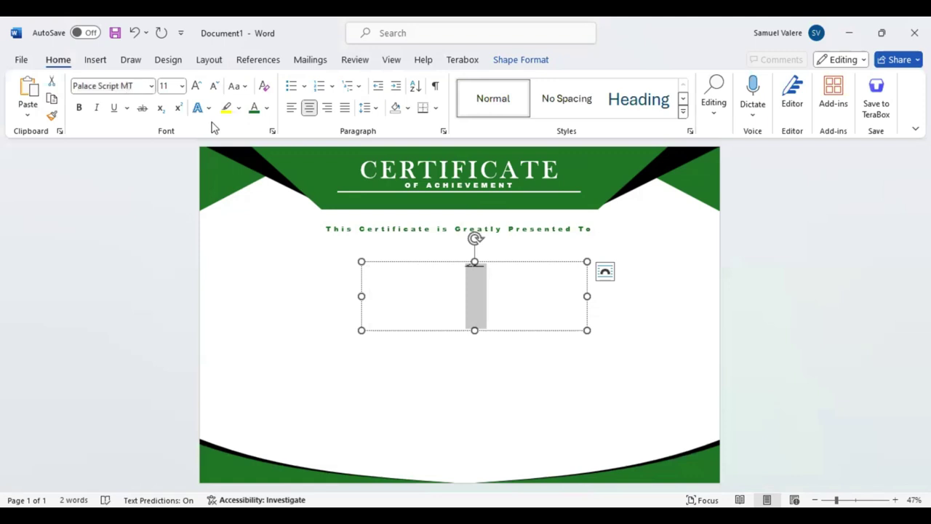
pyautogui.click(195, 86)
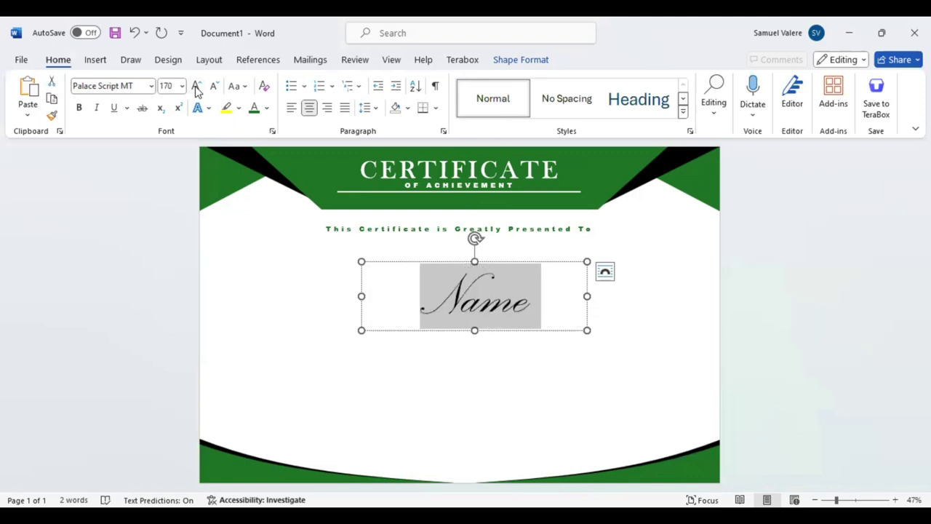
pyautogui.moveTo(587, 331); pyautogui.dragTo(680, 329)
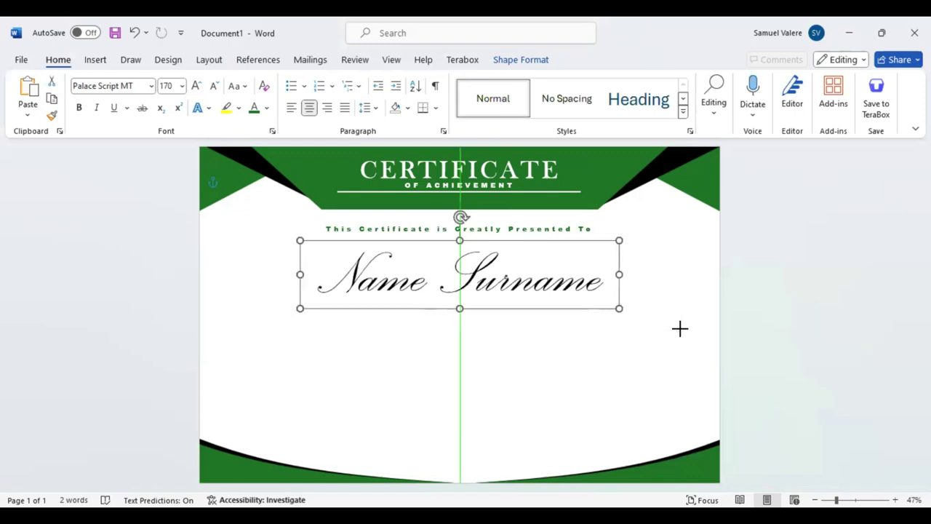
pyautogui.press('Down')
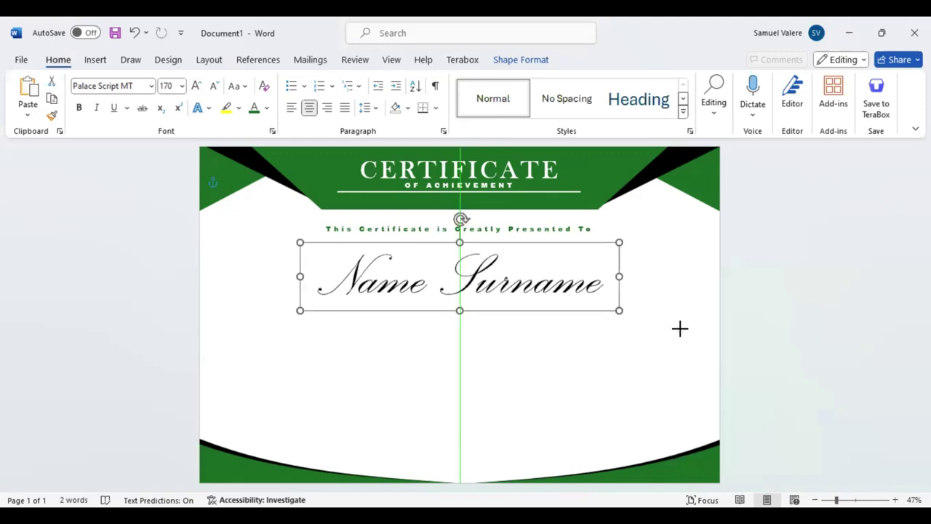
pyautogui.tripleClick(480, 271)
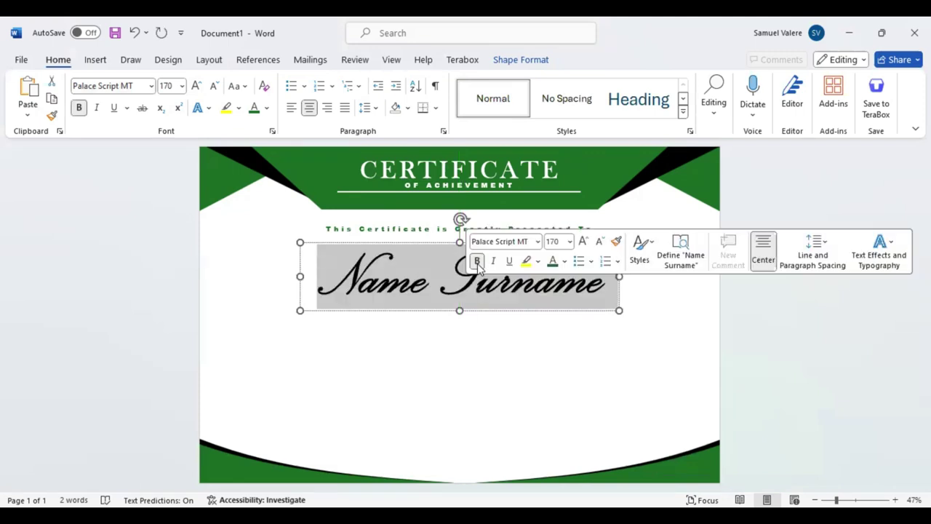
pyautogui.press('Escape')
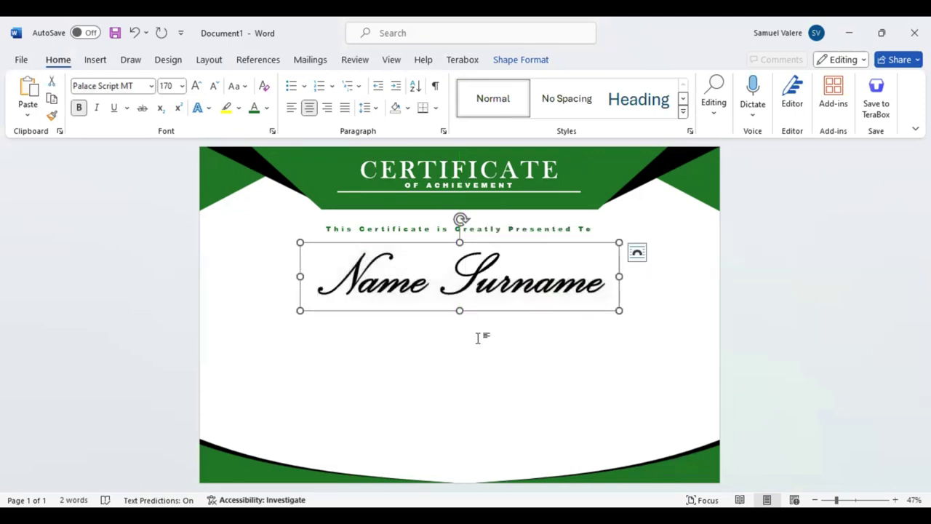
pyautogui.click(99, 61)
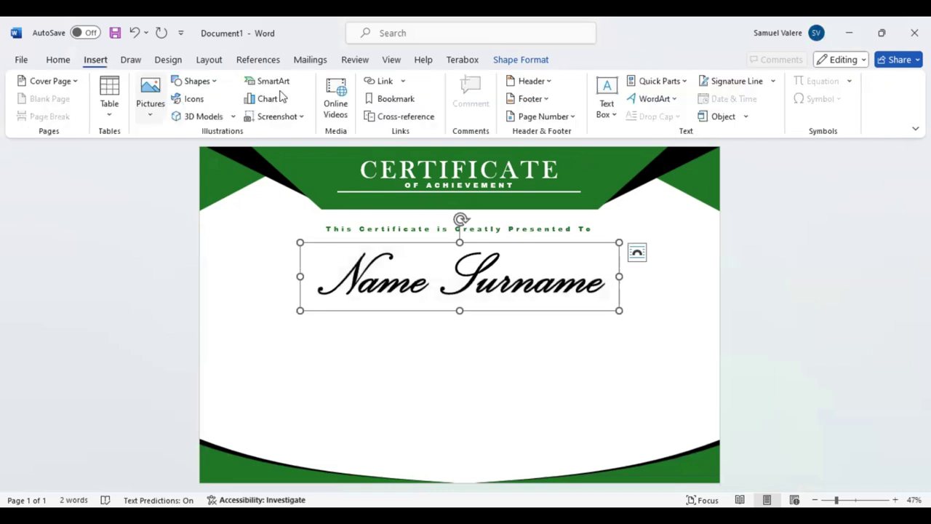
# - Draw a text box below the name and paste the paragraph in Baskerville Old Face, 22 pt
pyautogui.click(197, 81)
pyautogui.moveTo(357, 327); pyautogui.dragTo(613, 400)
pyautogui.hotkey('ctrl', 'v')
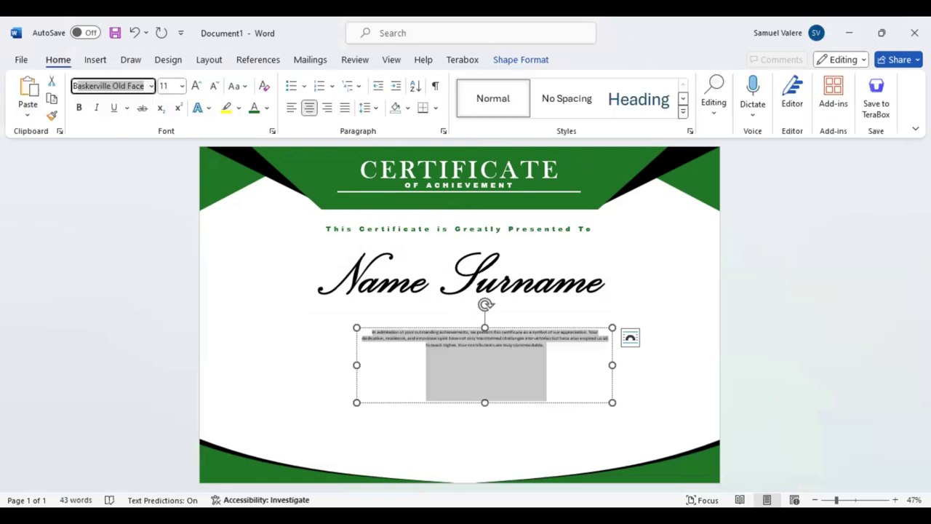
pyautogui.press('Return')
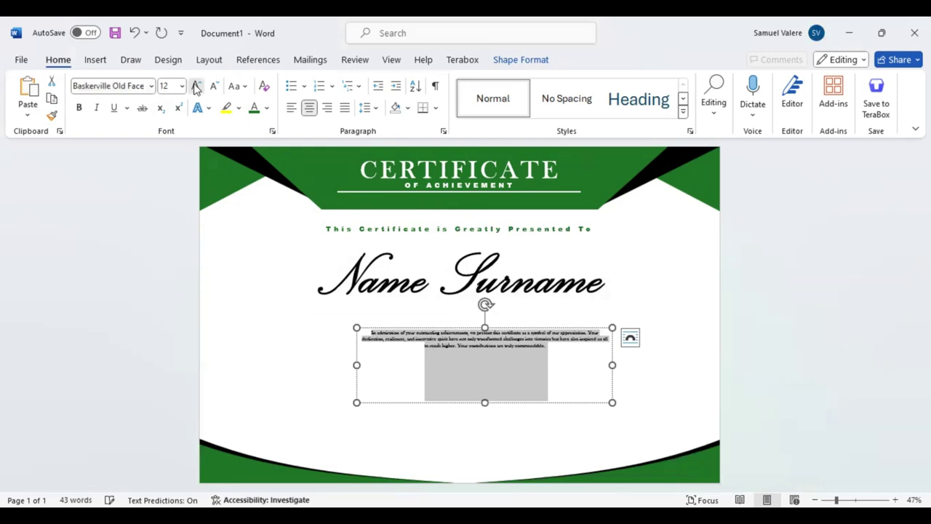
pyautogui.click(195, 86)
# - Position the paragraph box centred beneath the name
pyautogui.moveTo(357, 403); pyautogui.dragTo(296, 393)
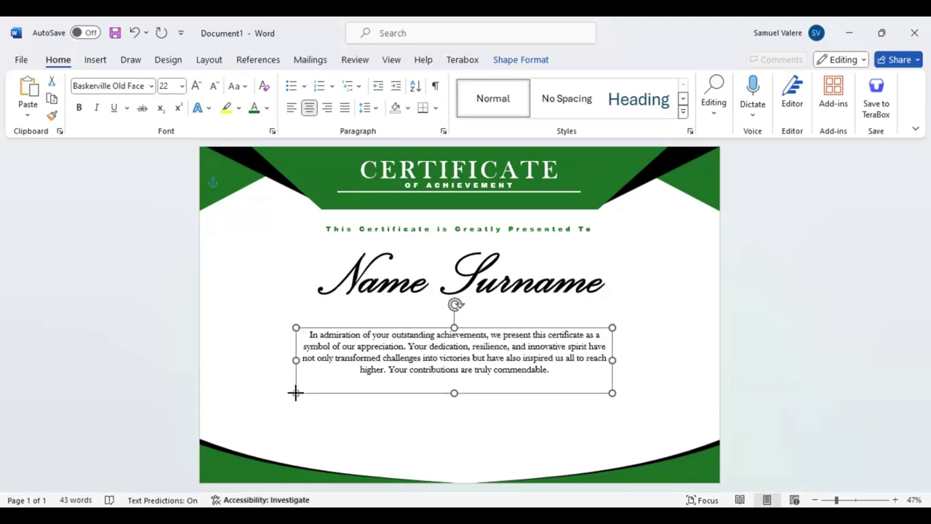
pyautogui.hotkey('ctrl', 'z')
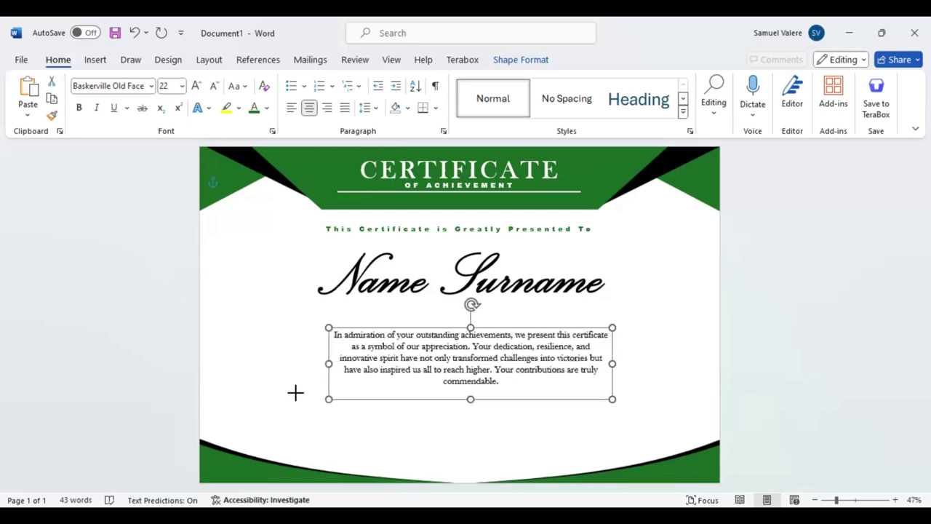
pyautogui.press('Up')
pyautogui.press('Up')
pyautogui.press('Up')
pyautogui.press('Left')
pyautogui.press('Left')
pyautogui.press('Left')
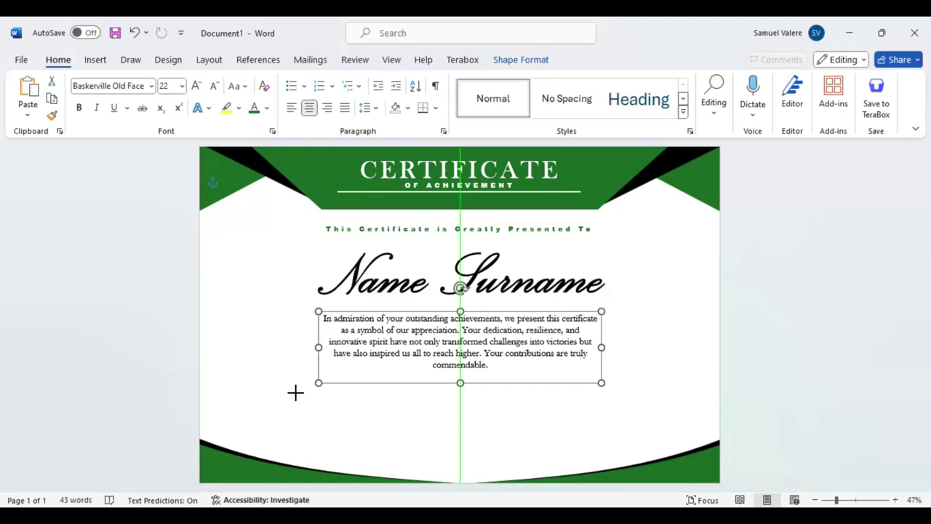
pyautogui.press('Down')
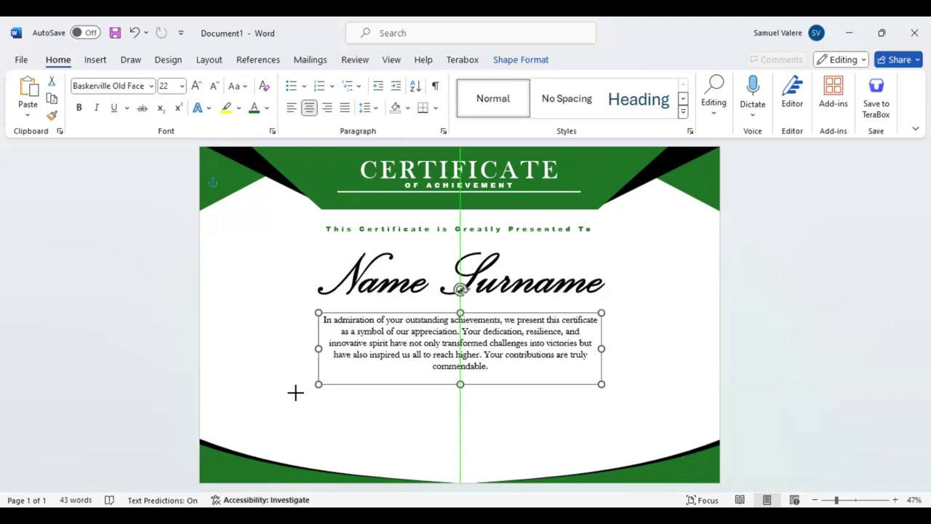
pyautogui.click(506, 249)
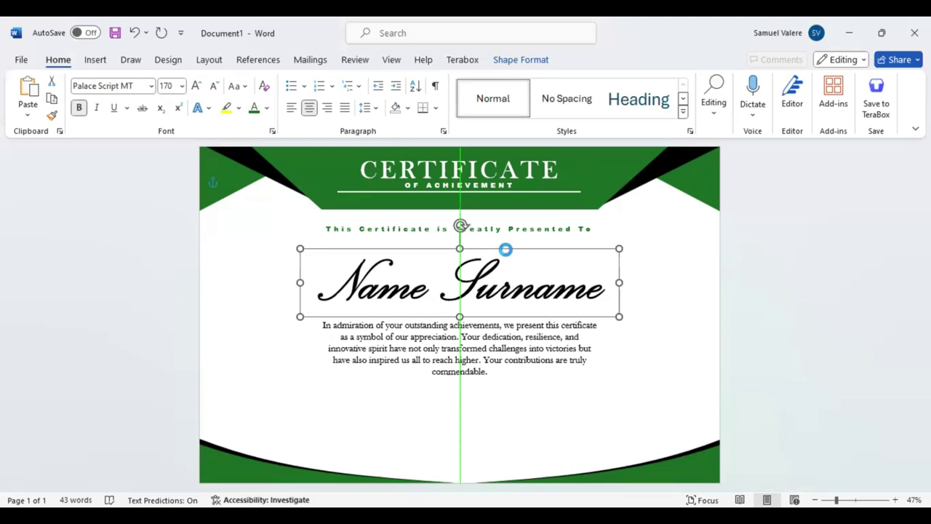
# - Draw a black signature line with a set thickness near the bottom left
pyautogui.click(99, 61)
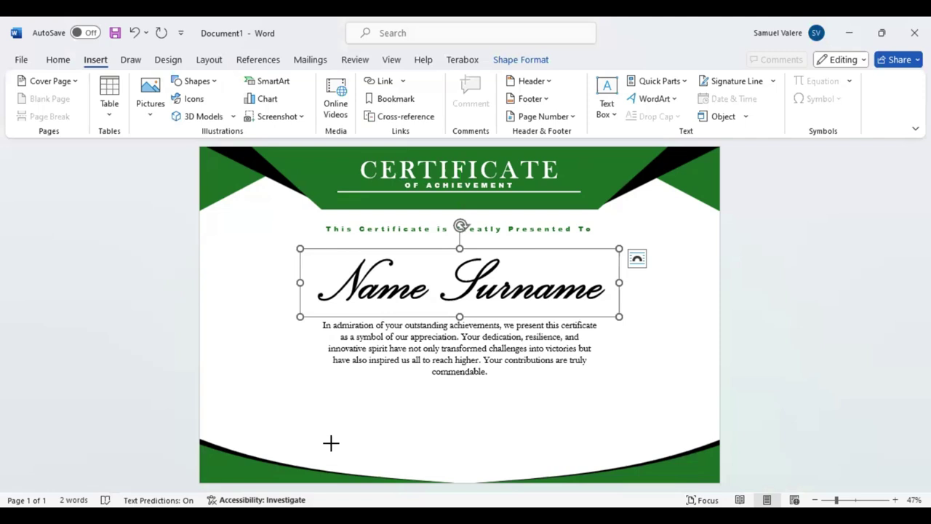
pyautogui.moveTo(329, 444); pyautogui.dragTo(388, 445)
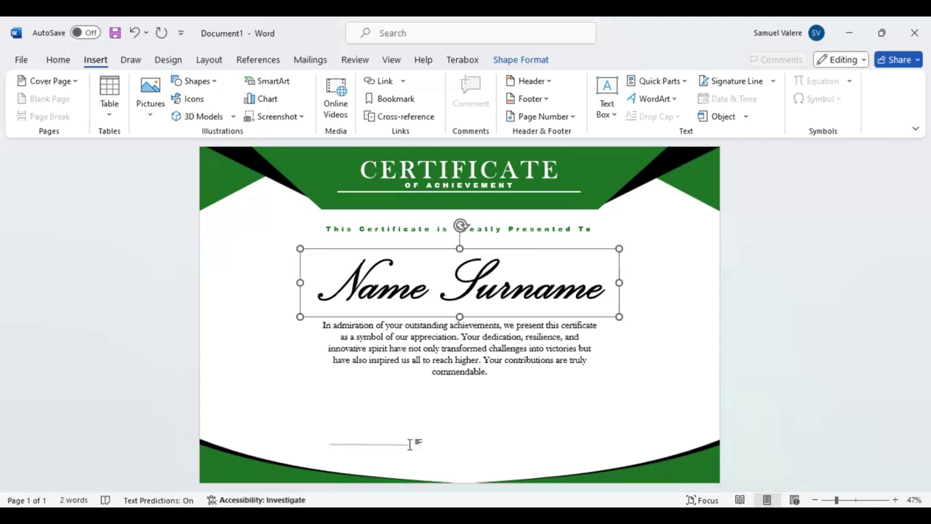
pyautogui.click(387, 441)
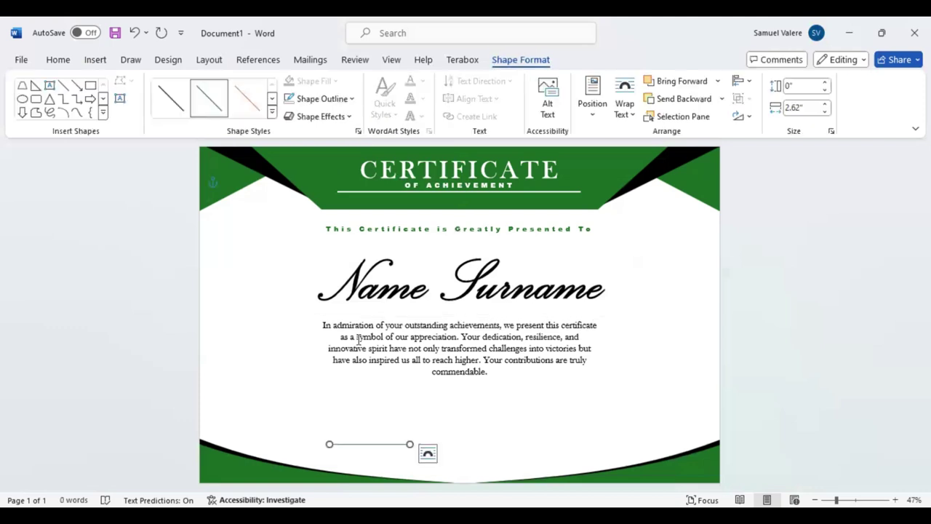
pyautogui.click(355, 101)
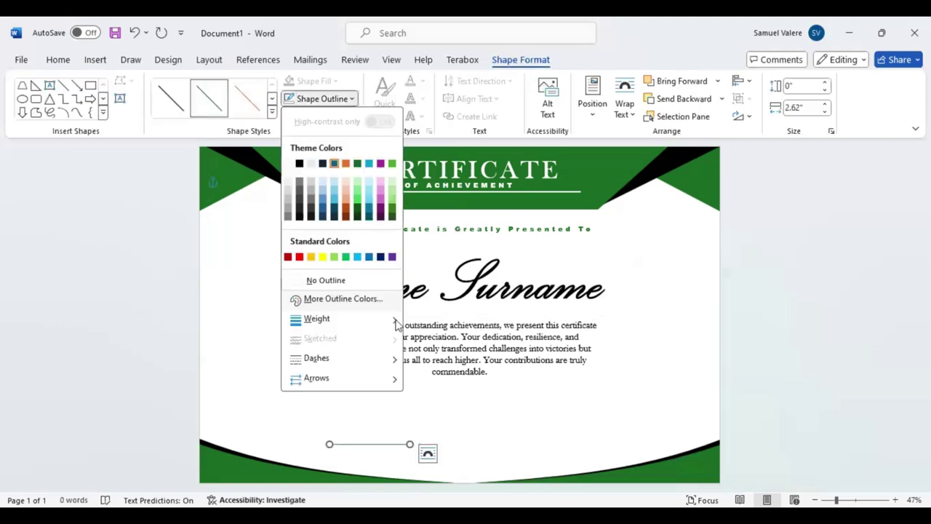
pyautogui.click(397, 324)
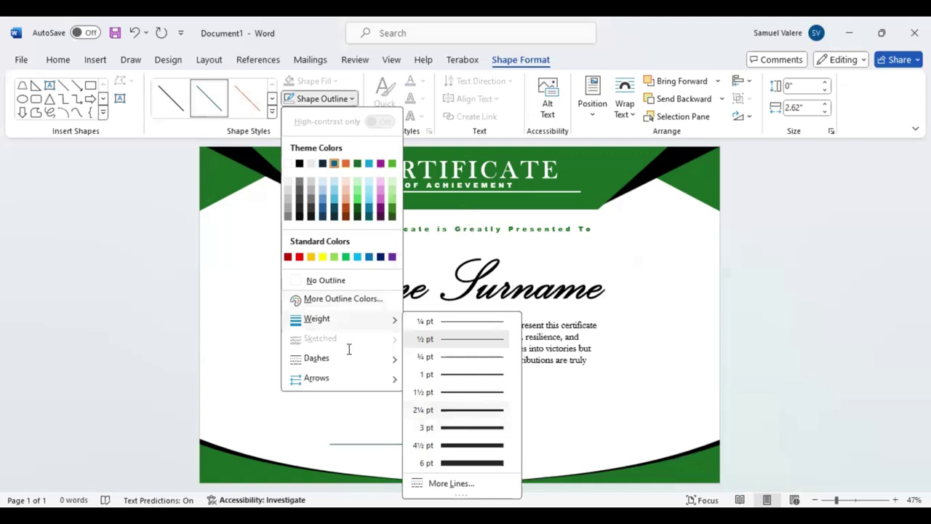
pyautogui.click(299, 209)
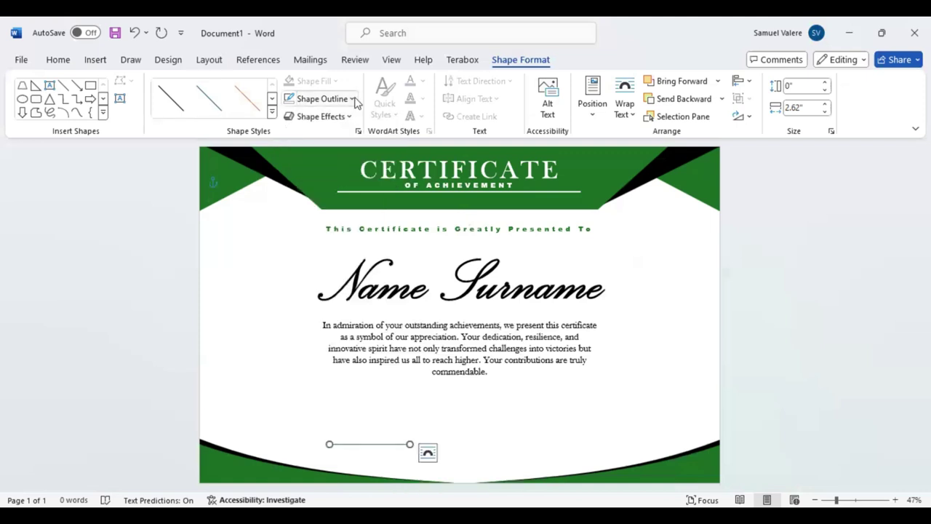
pyautogui.click(323, 98)
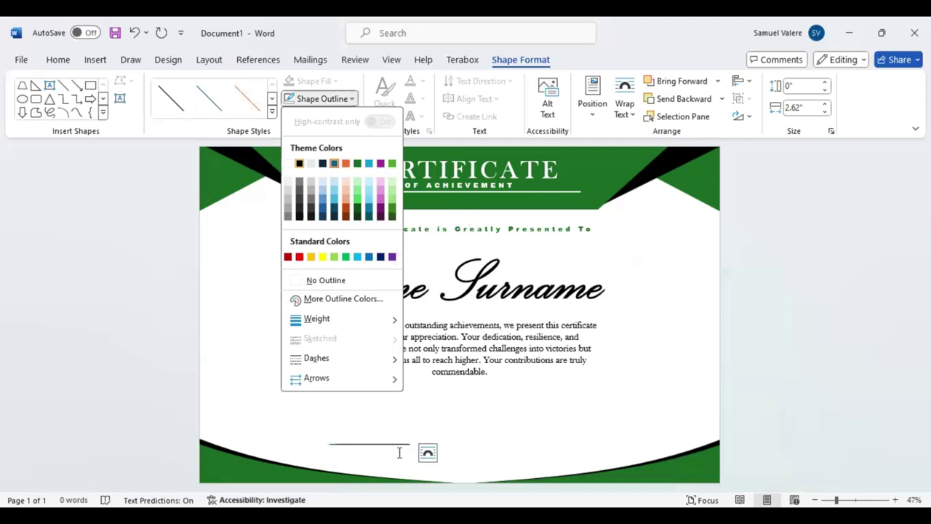
pyautogui.click(374, 444)
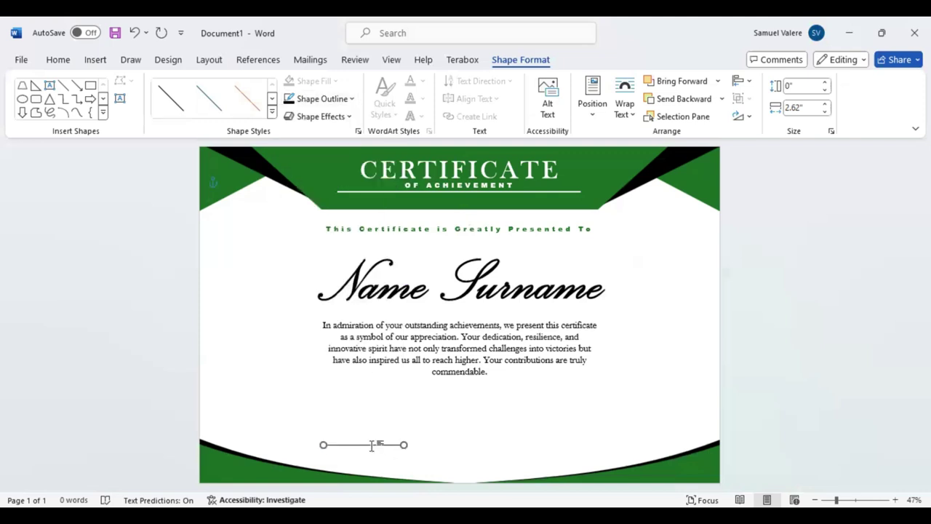
# - Move the signature lines up to sit evenly above the bottom green curve
pyautogui.moveTo(382, 445); pyautogui.dragTo(573, 443)
pyautogui.click(393, 445)
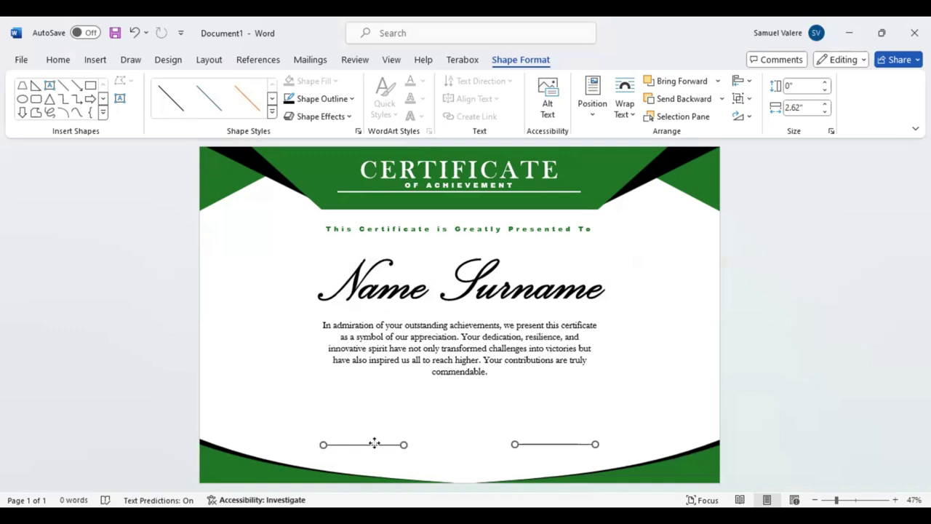
pyautogui.moveTo(373, 444); pyautogui.dragTo(404, 429)
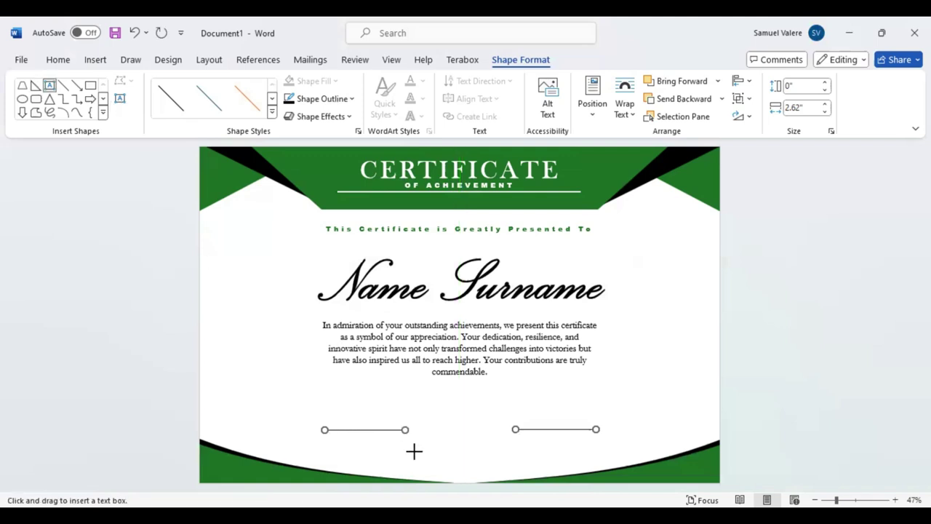
# - Add a text box reading 'Signature', centred, in Baskerville Old Face one point larger
pyautogui.moveTo(345, 432); pyautogui.dragTo(403, 451)
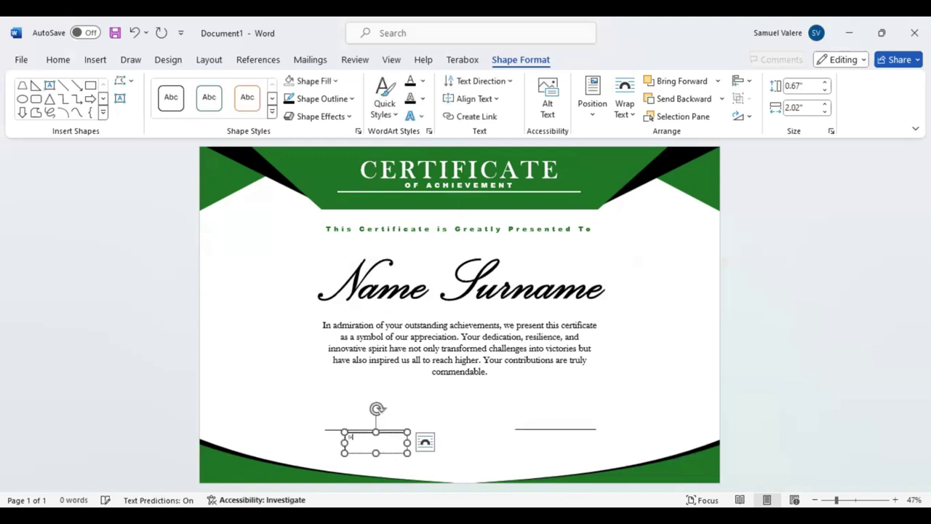
pyautogui.write('Sign')
pyautogui.write('ature')
pyautogui.hotkey('ctrl', 'a')
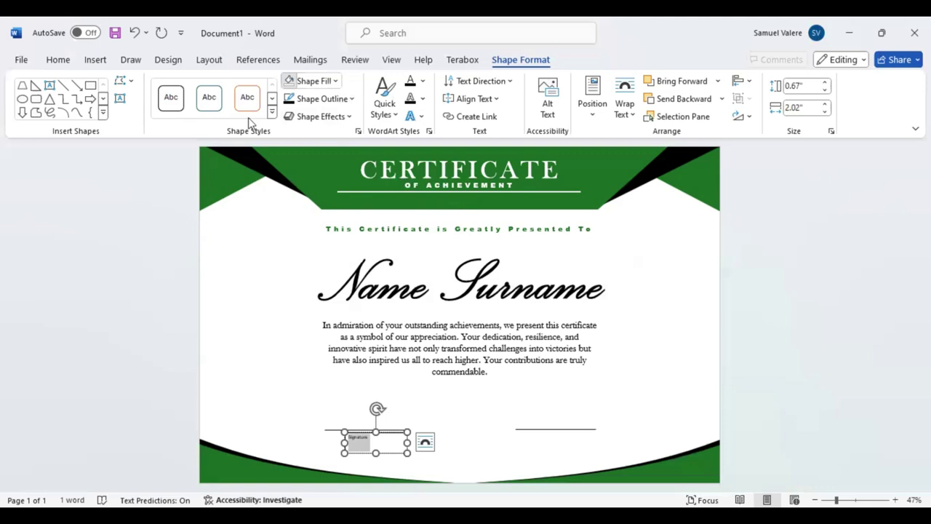
pyautogui.hotkey('alt', 'h')
pyautogui.hotkey('ctrl', 'e')
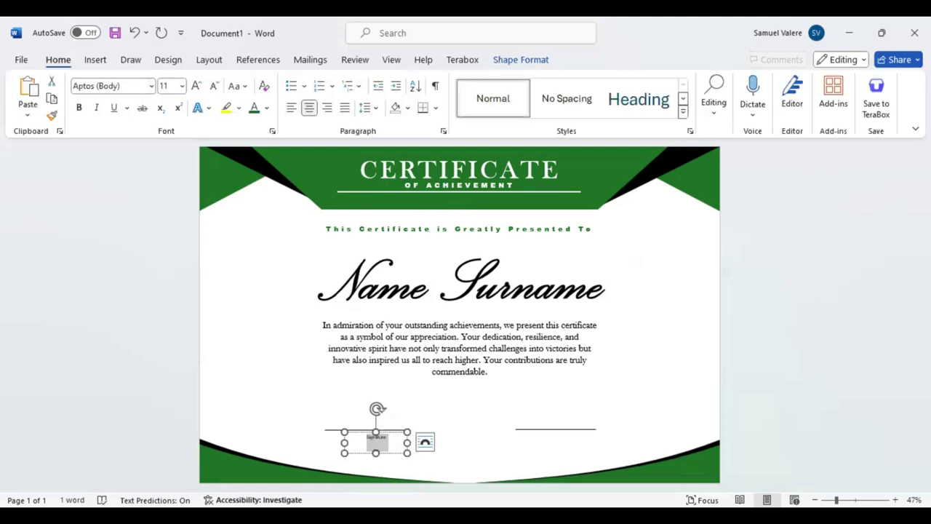
pyautogui.click(144, 88)
pyautogui.write('Baskerville Old Face')
pyautogui.press('Return')
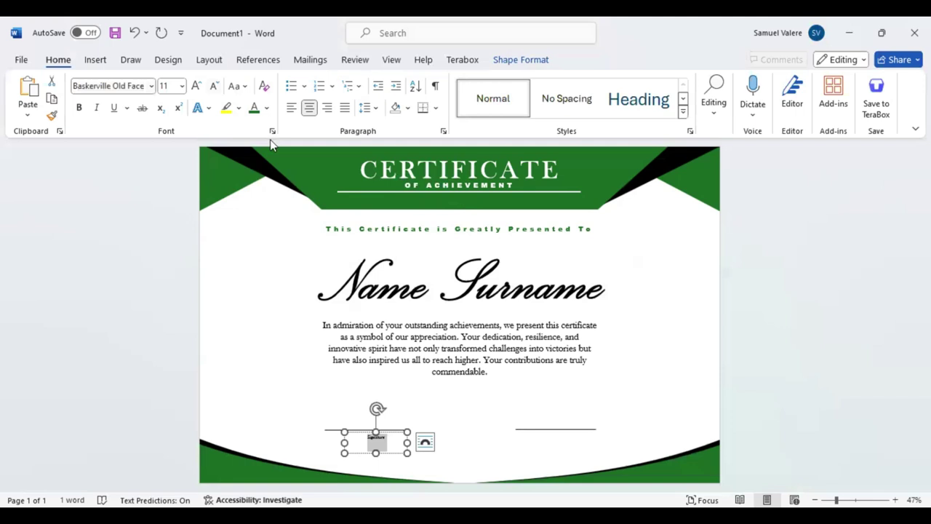
pyautogui.hotkey('ctrl', ']')
# - Position the SIGNATURE caption under the left line and duplicate it under the right line
pyautogui.click(374, 451)
pyautogui.moveTo(374, 452)
pyautogui.mouseDown()
pyautogui.moveTo(380, 434)
pyautogui.moveTo(387, 450)
pyautogui.mouseUp()
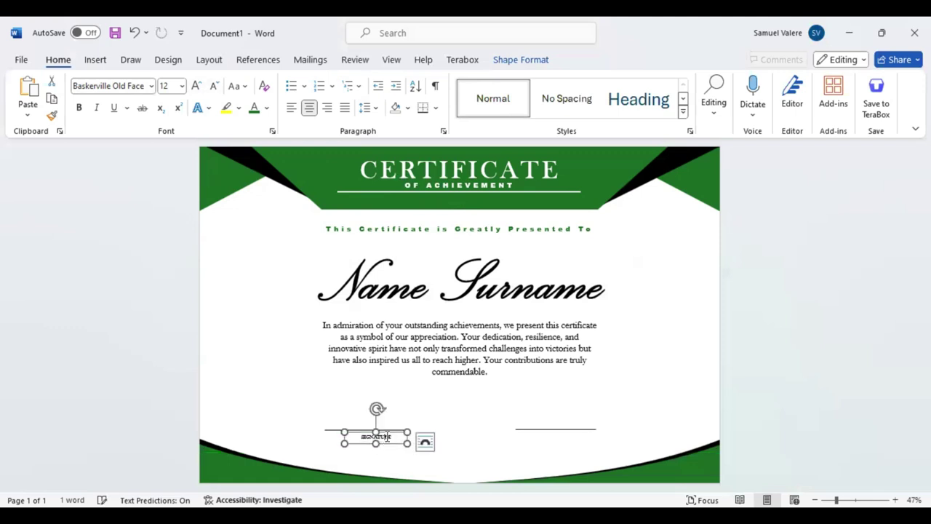
pyautogui.doubleClick(386, 437)
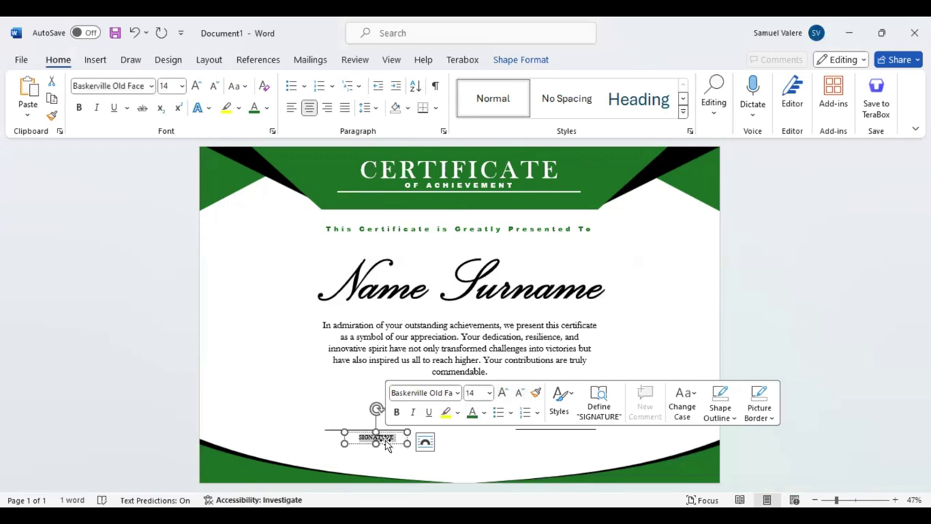
pyautogui.moveTo(386, 446); pyautogui.dragTo(380, 440)
pyautogui.press('Left')
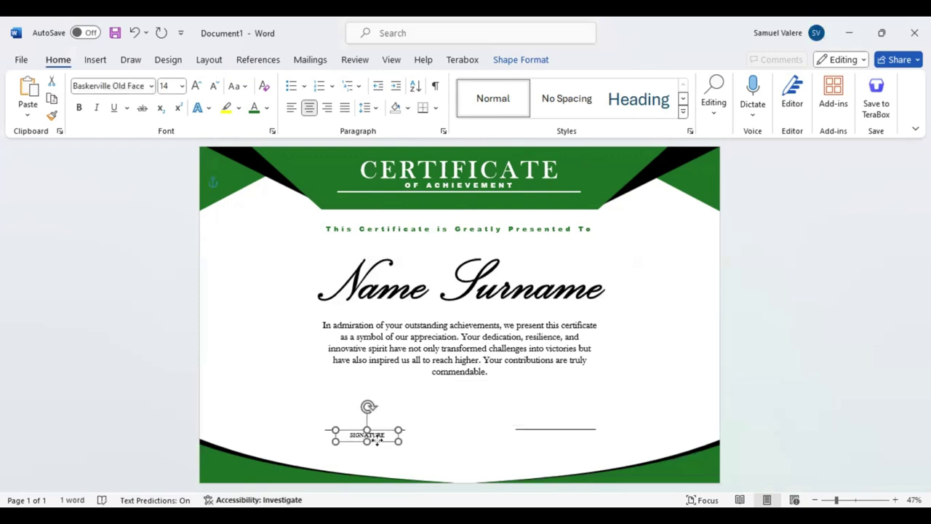
pyautogui.press('Left')
pyautogui.press('Up')
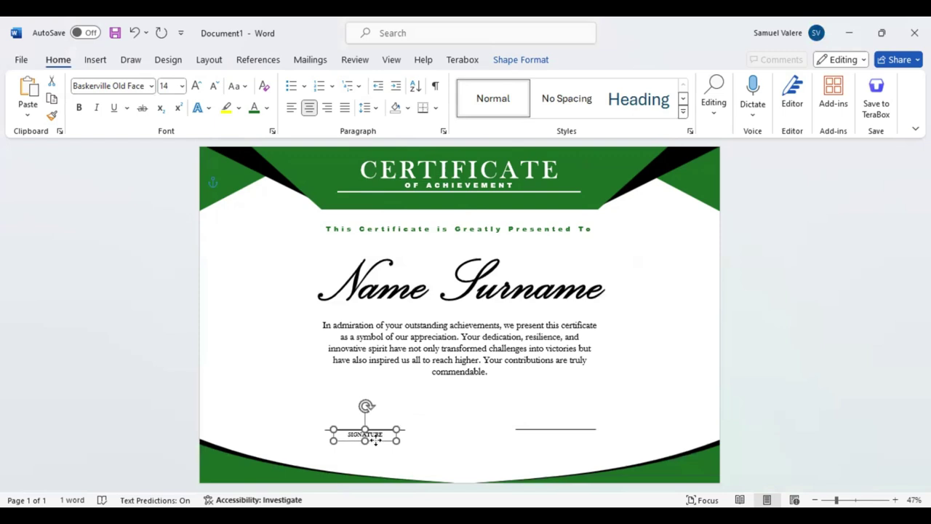
pyautogui.press('Left')
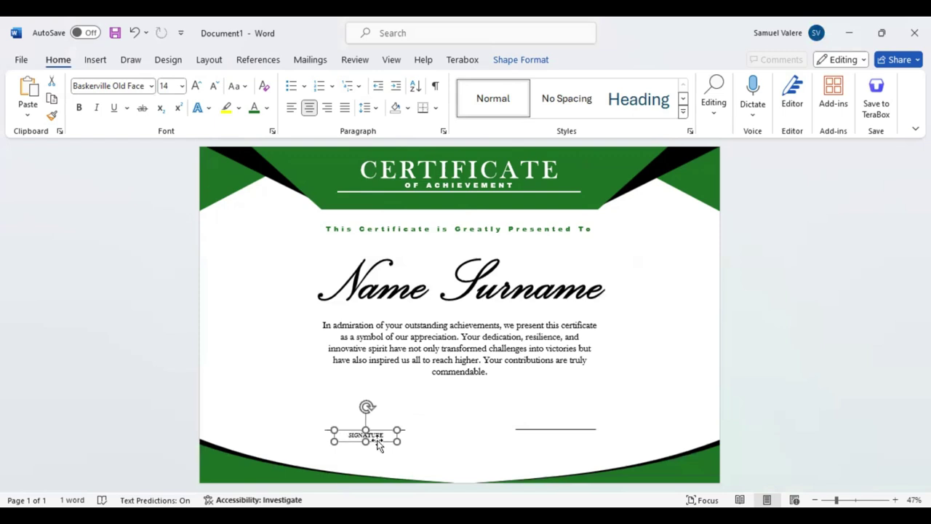
pyautogui.hotkey('ctrl', 'z')
pyautogui.press('Down')
pyautogui.press('Down')
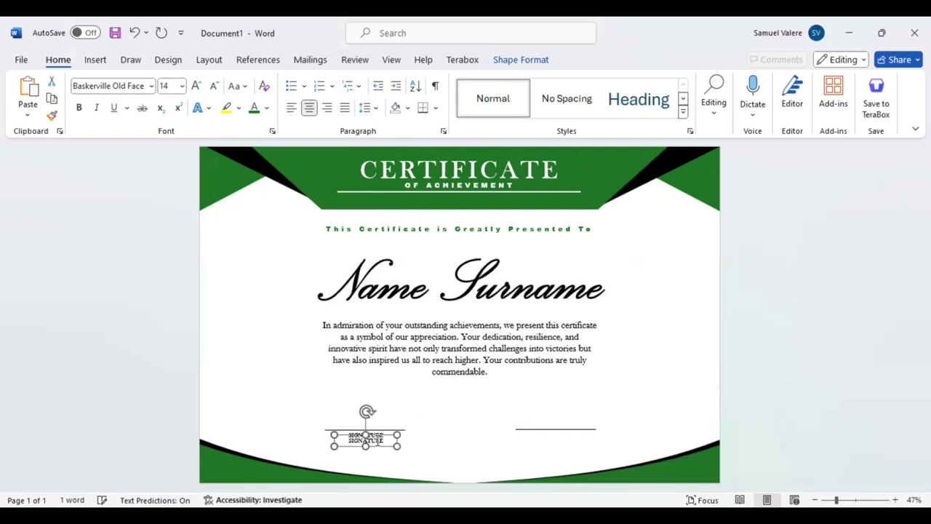
pyautogui.press('Up')
pyautogui.press('Up')
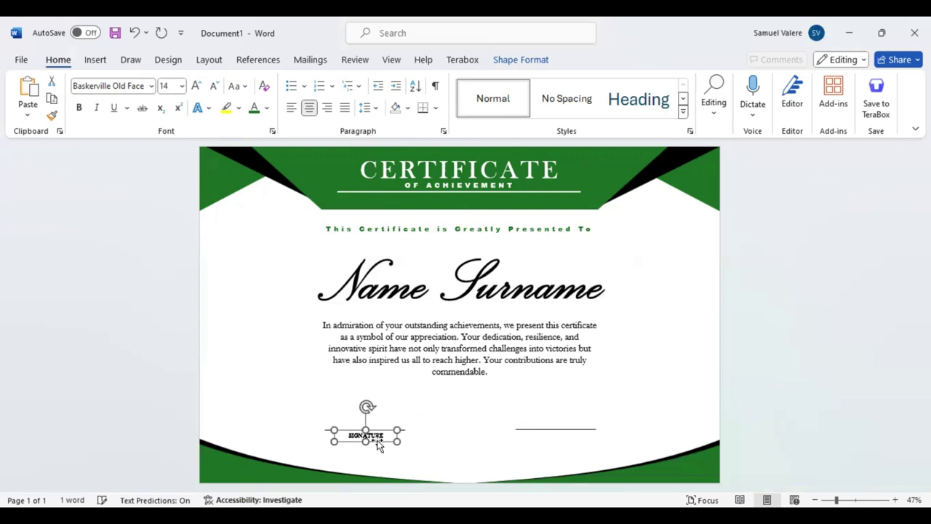
pyautogui.hotkey('ctrl', 'y')
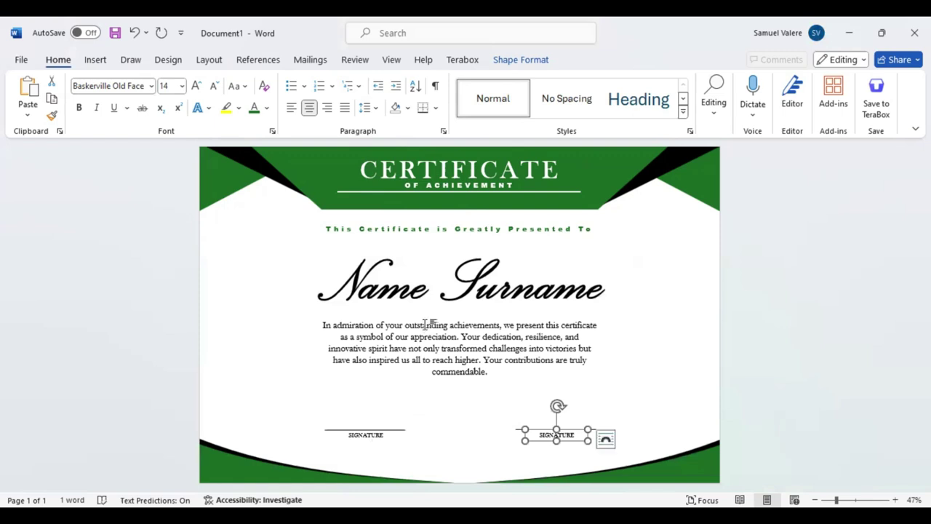
pyautogui.click(96, 61)
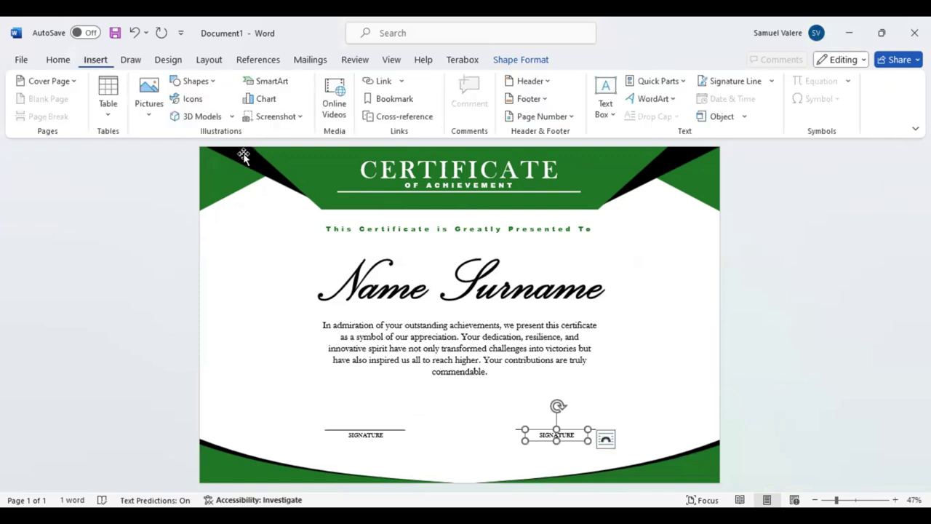
# - Draw a star seal between the signature lines, centred horizontally on the page
pyautogui.click(213, 82)
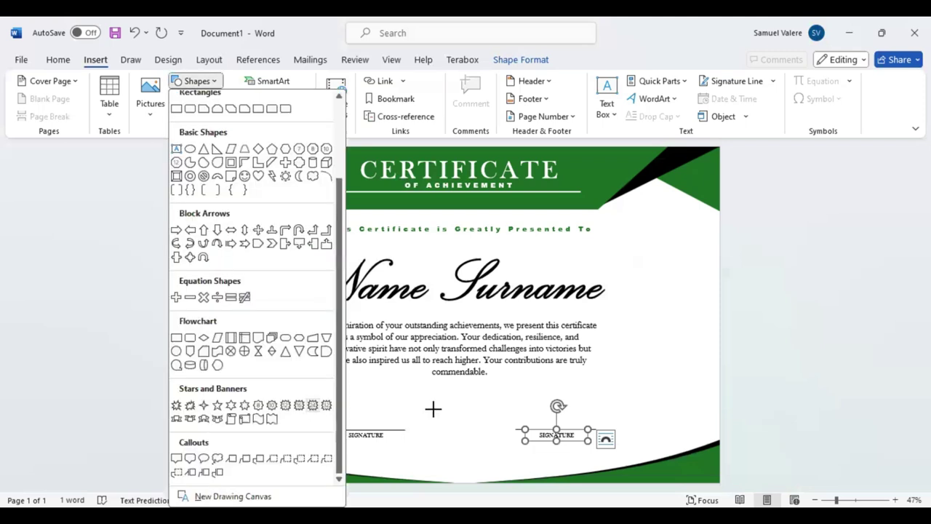
pyautogui.moveTo(433, 410); pyautogui.dragTo(492, 467)
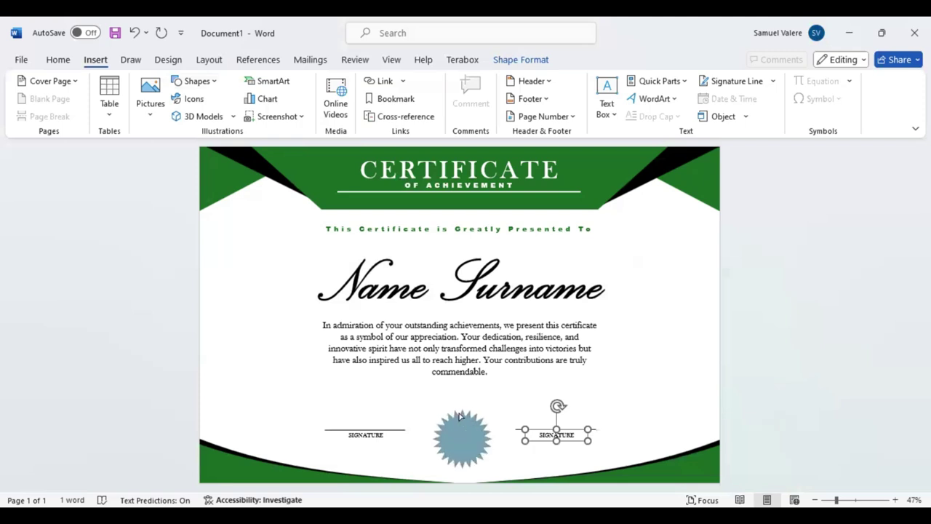
pyautogui.moveTo(473, 409); pyautogui.dragTo(471, 399)
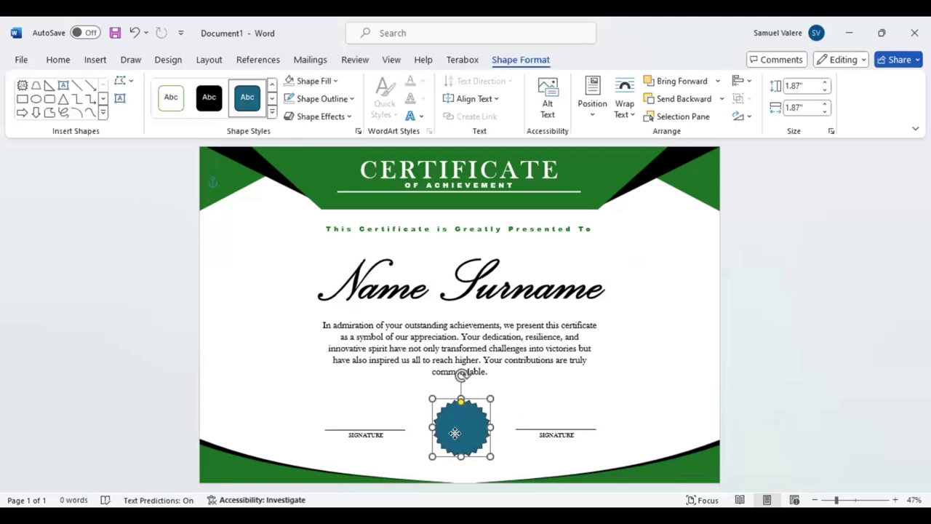
pyautogui.moveTo(455, 433); pyautogui.dragTo(455, 433)
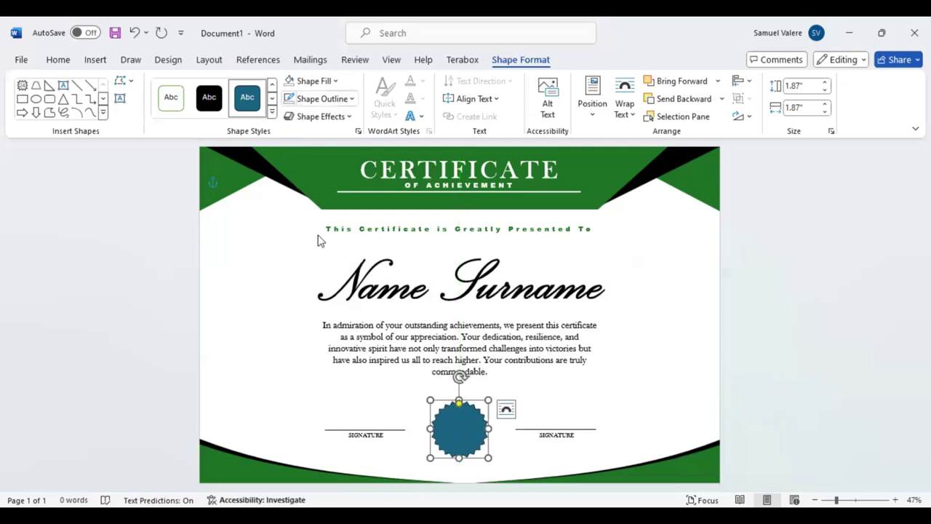
# - Fill the seal green and enlarge it to 1.96 inches, keeping it centred
pyautogui.click(337, 82)
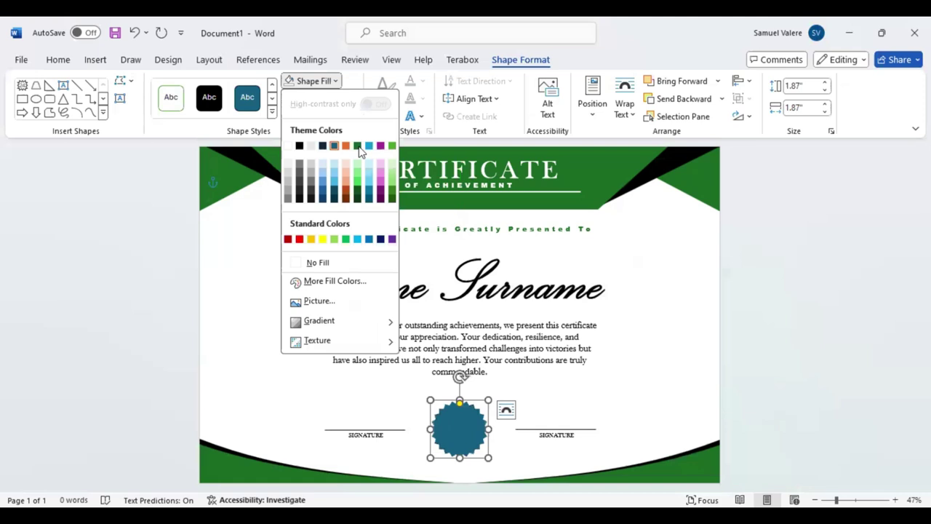
pyautogui.click(357, 145)
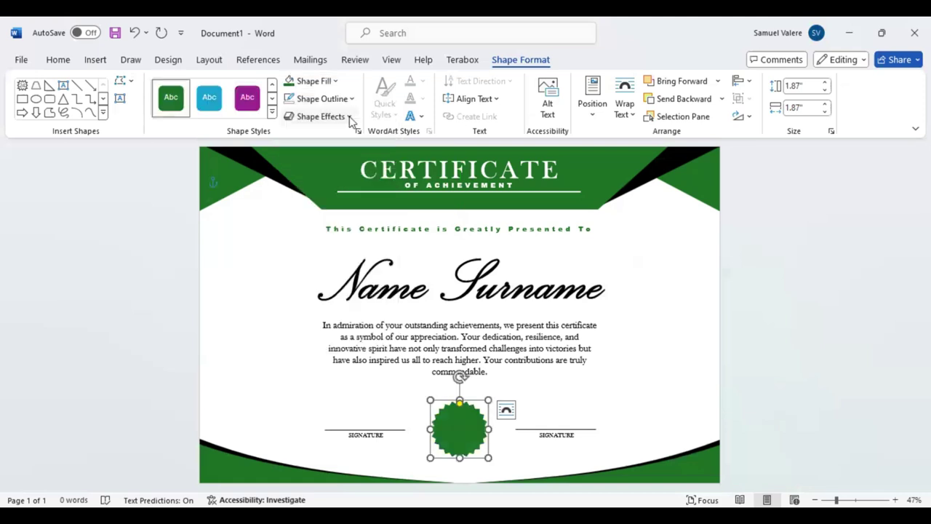
pyautogui.click(350, 119)
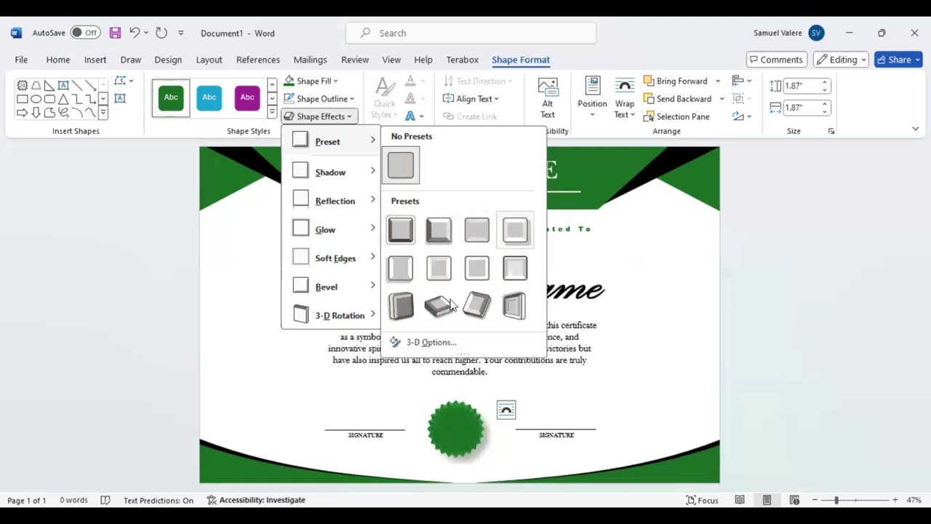
pyautogui.click(495, 449)
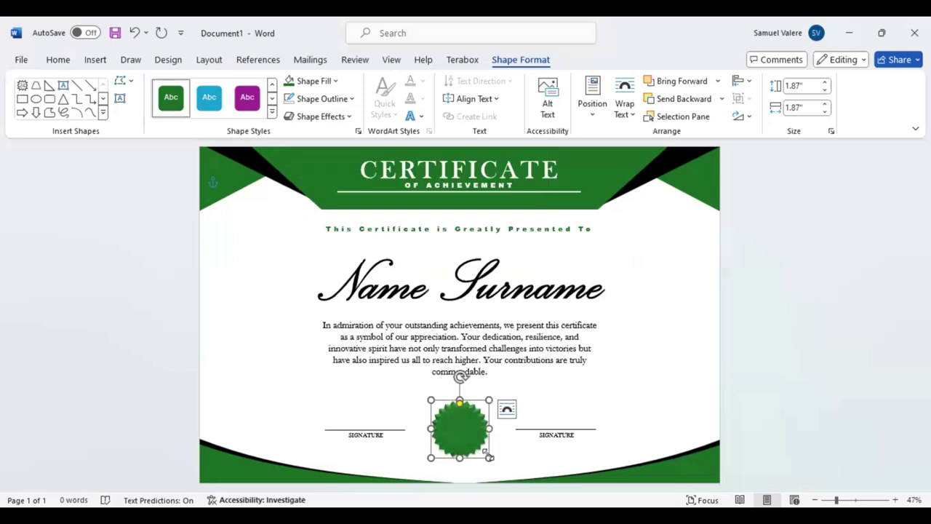
pyautogui.moveTo(491, 460); pyautogui.dragTo(495, 463)
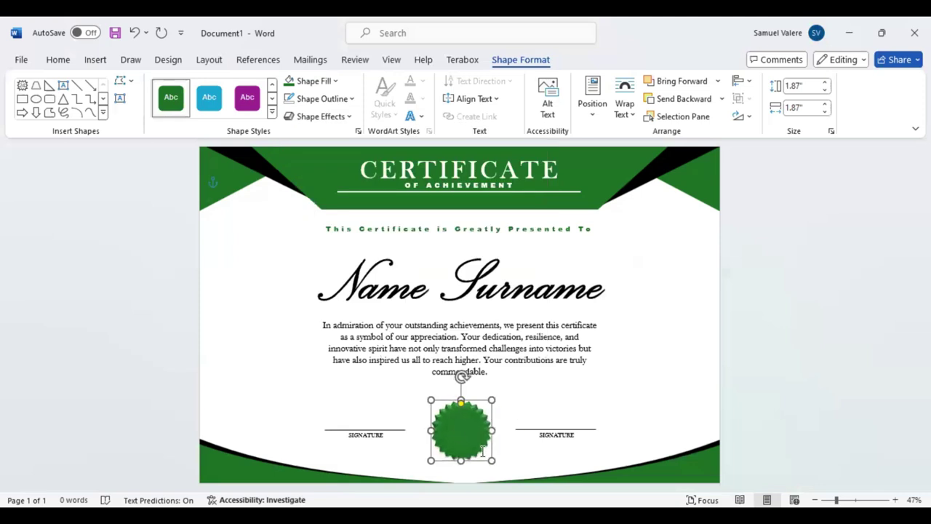
pyautogui.moveTo(456, 435); pyautogui.dragTo(454, 435)
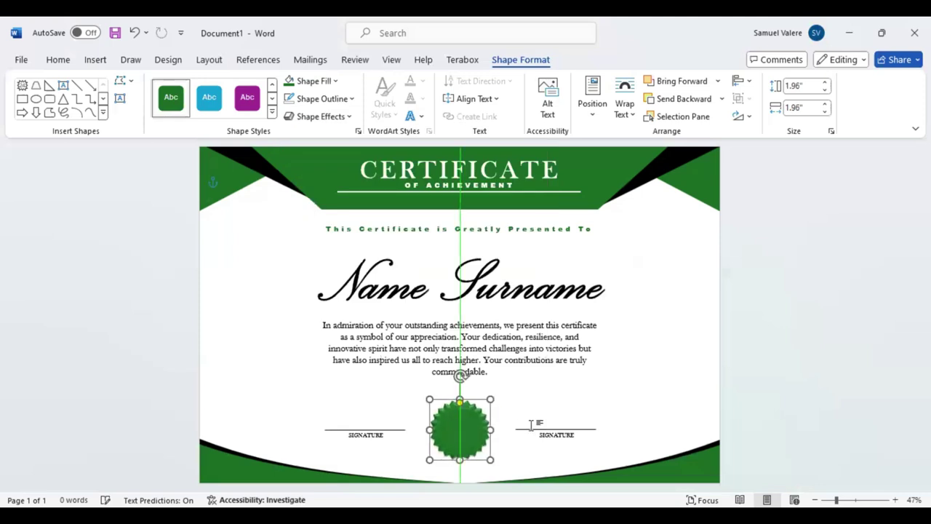